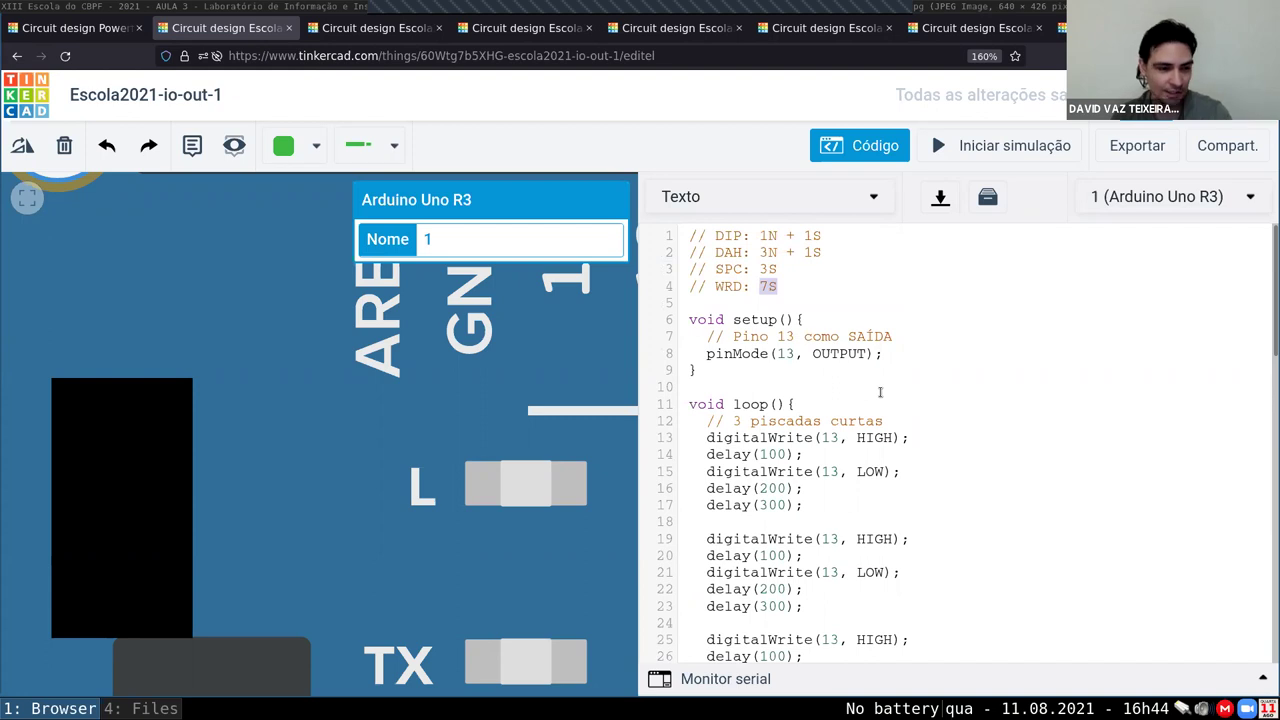
# - Review the pin 13 blink code in Escola2021-io-out-1, and run and stop its simulation to watch the onboard LED
pyautogui.scroll(-10, 880, 392)
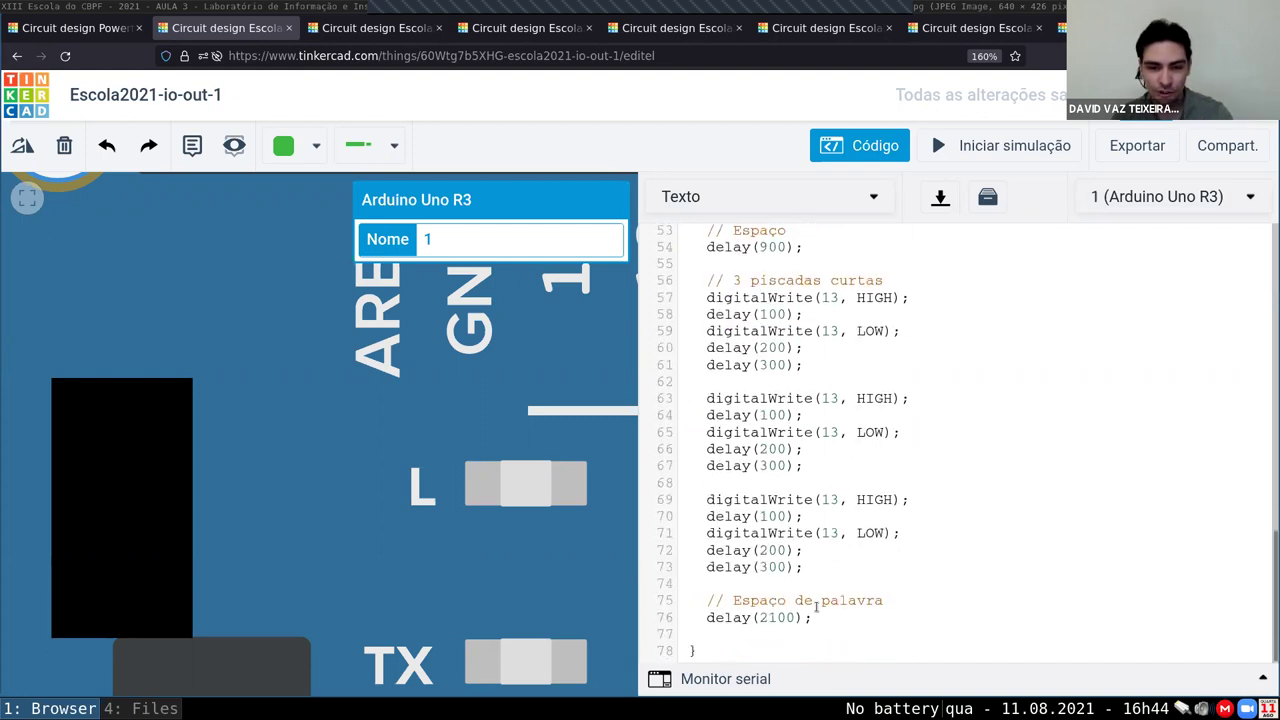
pyautogui.scroll(10, 825, 567)
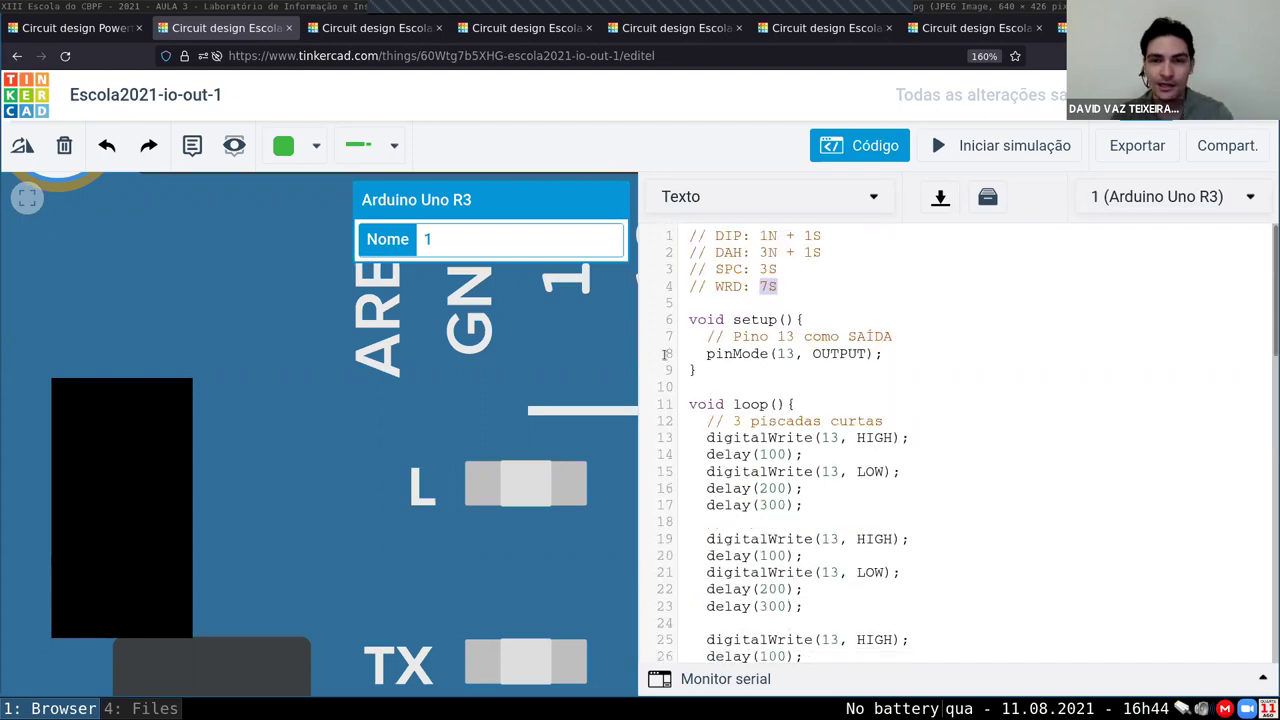
pyautogui.click(1000, 145)
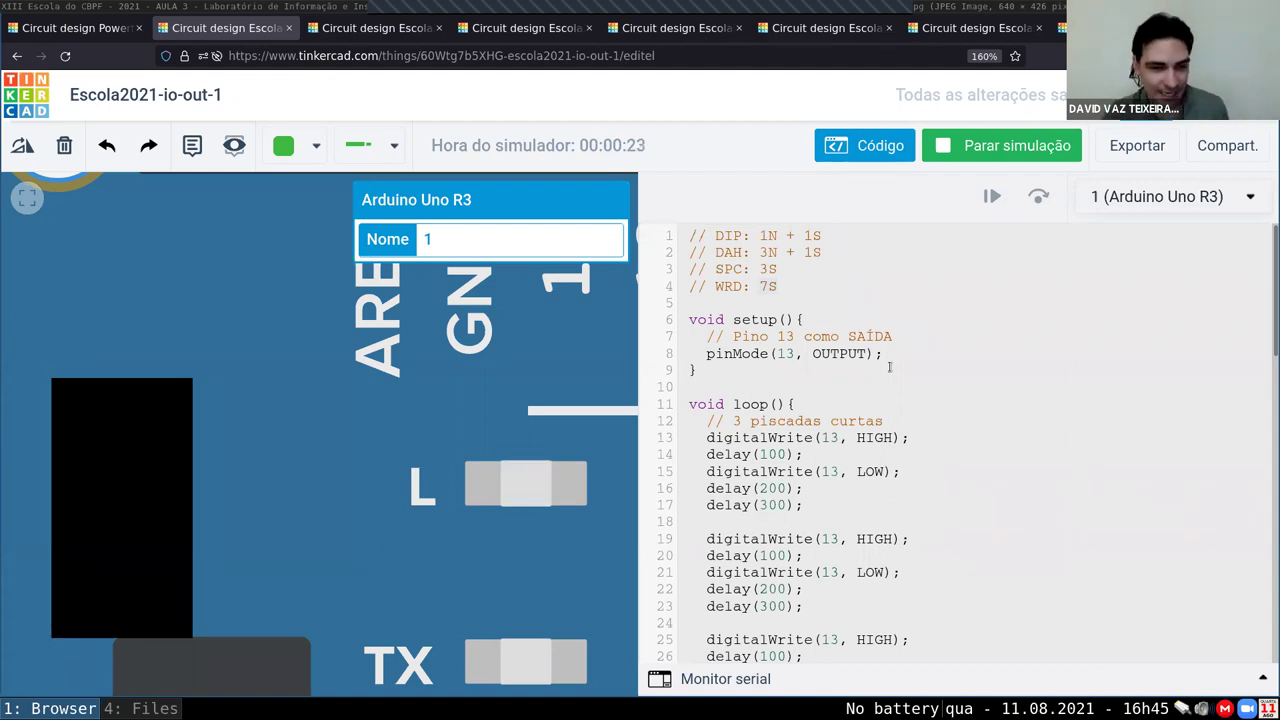
pyautogui.click(975, 156)
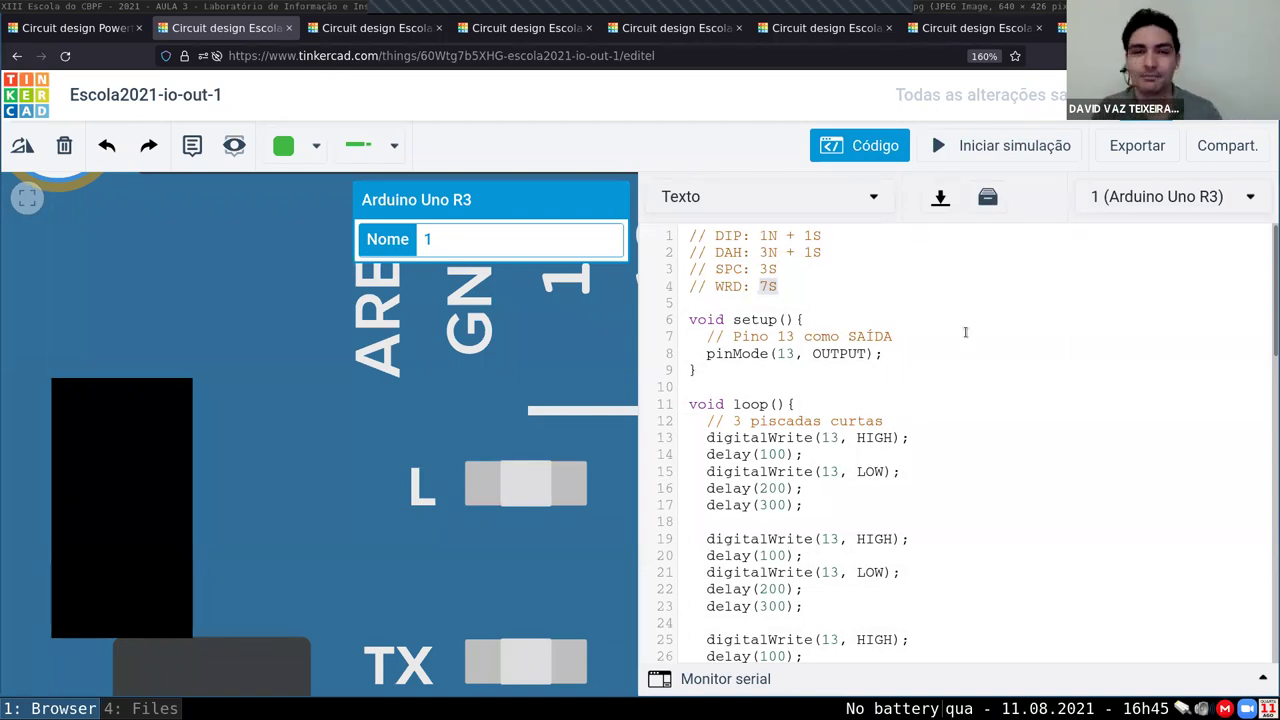
pyautogui.click(974, 407)
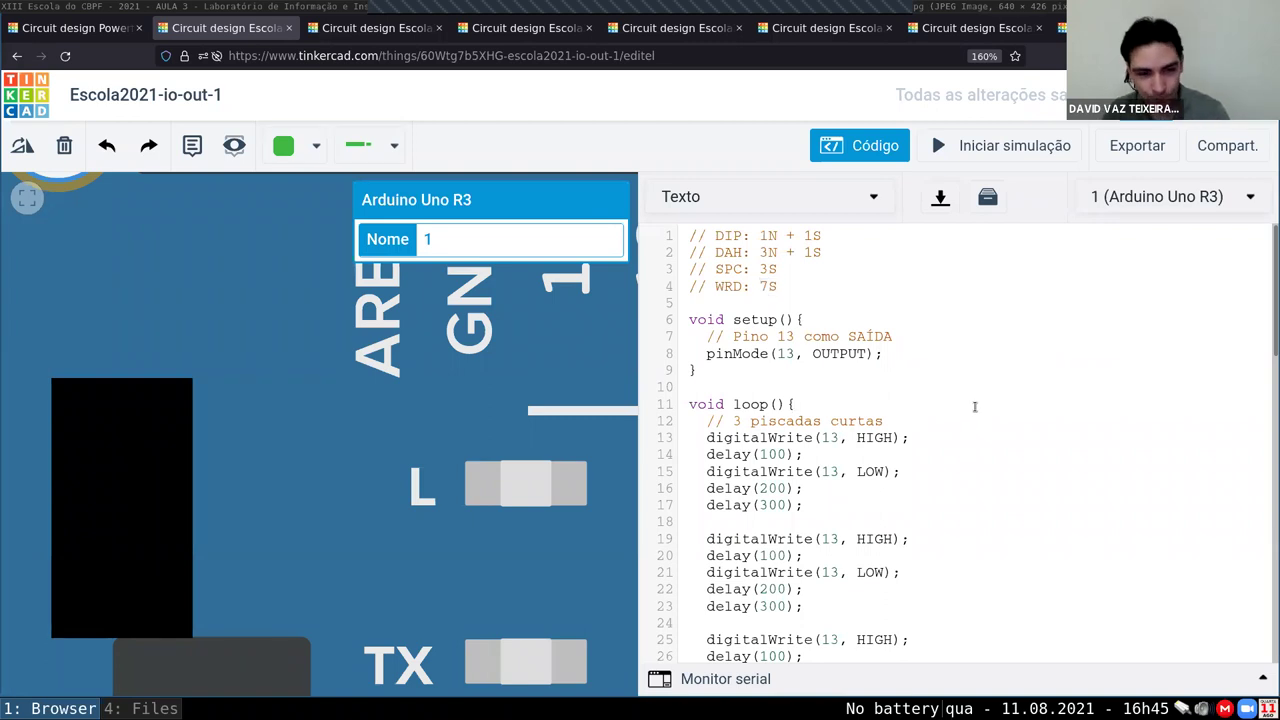
# - Open the Escola2021-io-out-2 circuit and inspect the external LED and resistor wired between pin 13 and GND
pyautogui.click(366, 28)
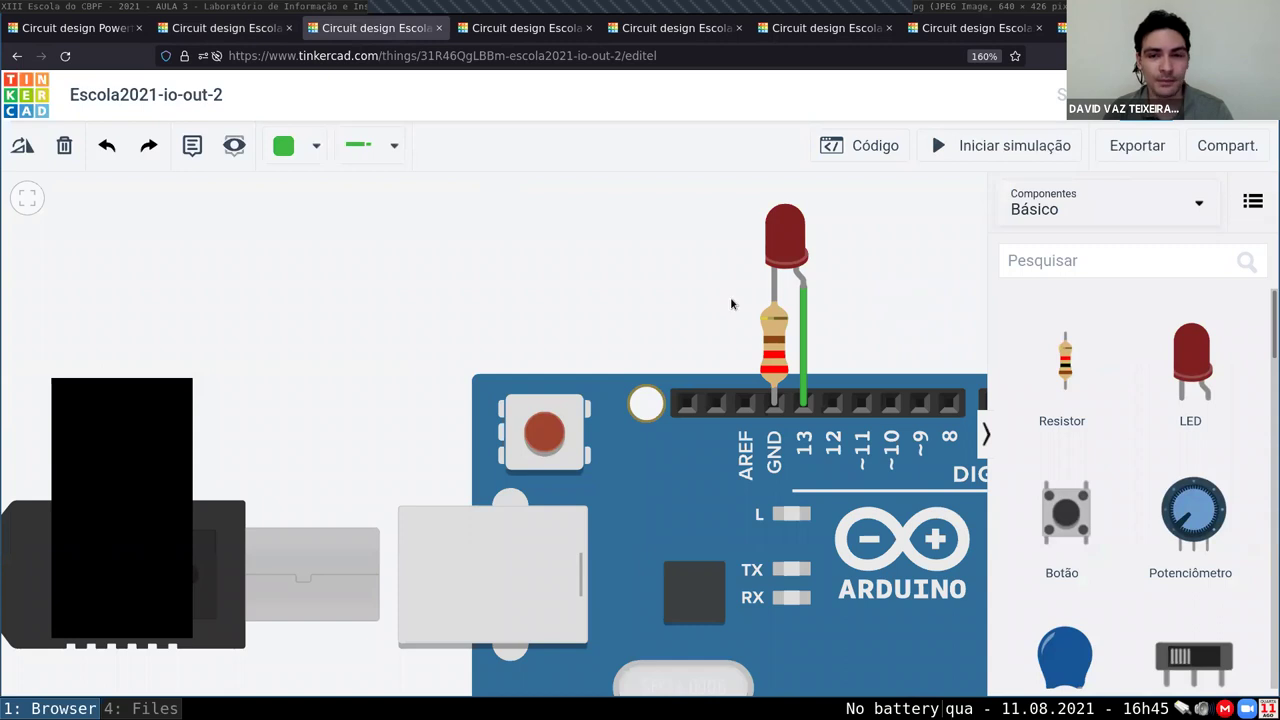
pyautogui.moveTo(731, 304); pyautogui.dragTo(594, 306)
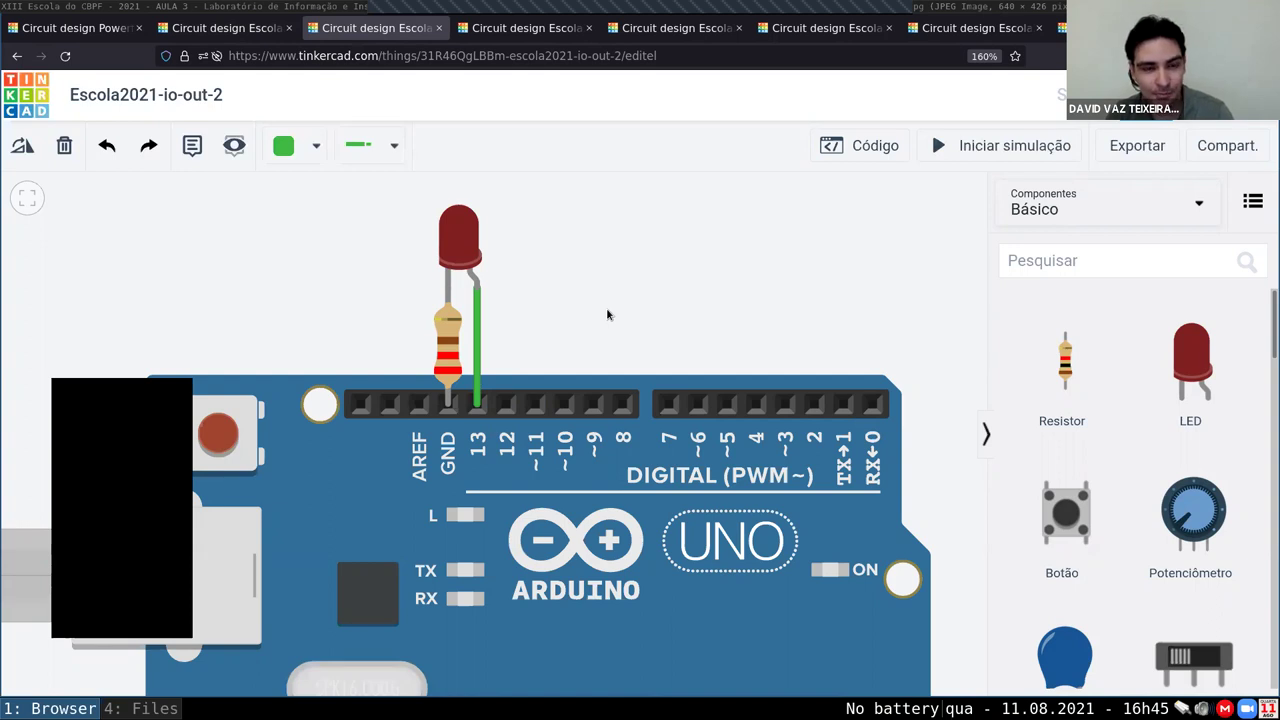
pyautogui.click(453, 339)
pyautogui.click(514, 314)
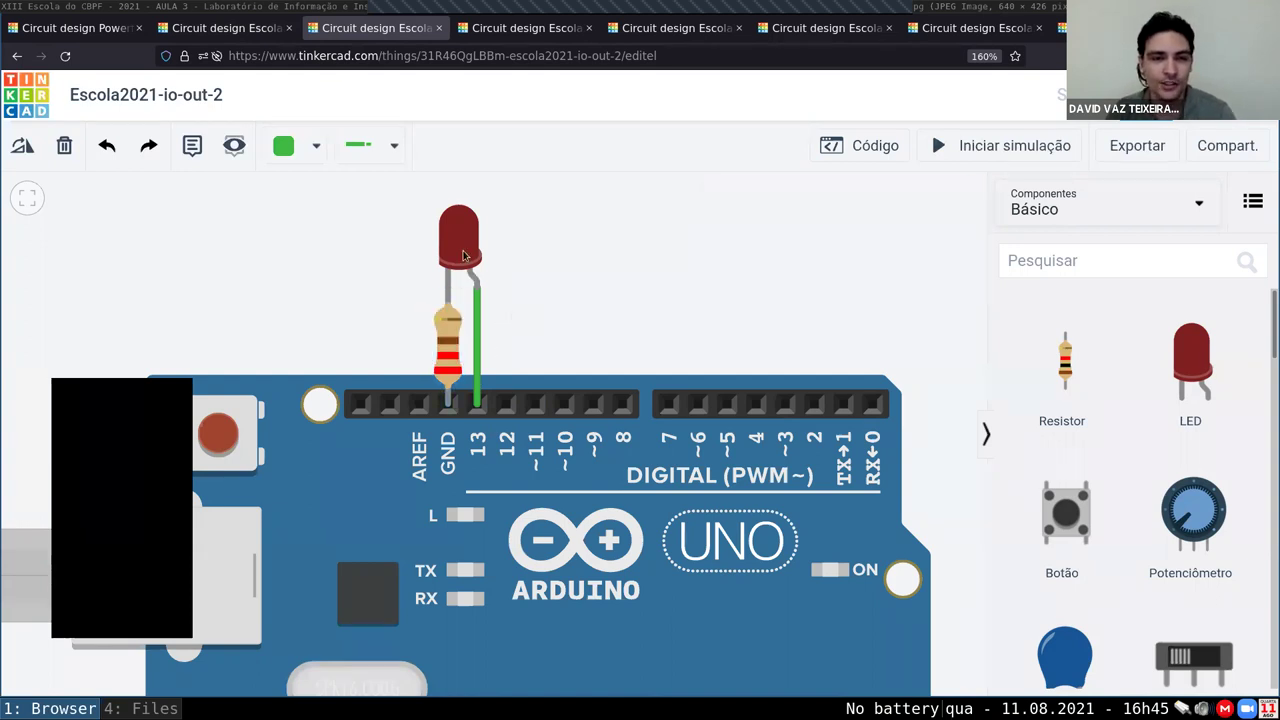
pyautogui.click(466, 252)
pyautogui.click(536, 277)
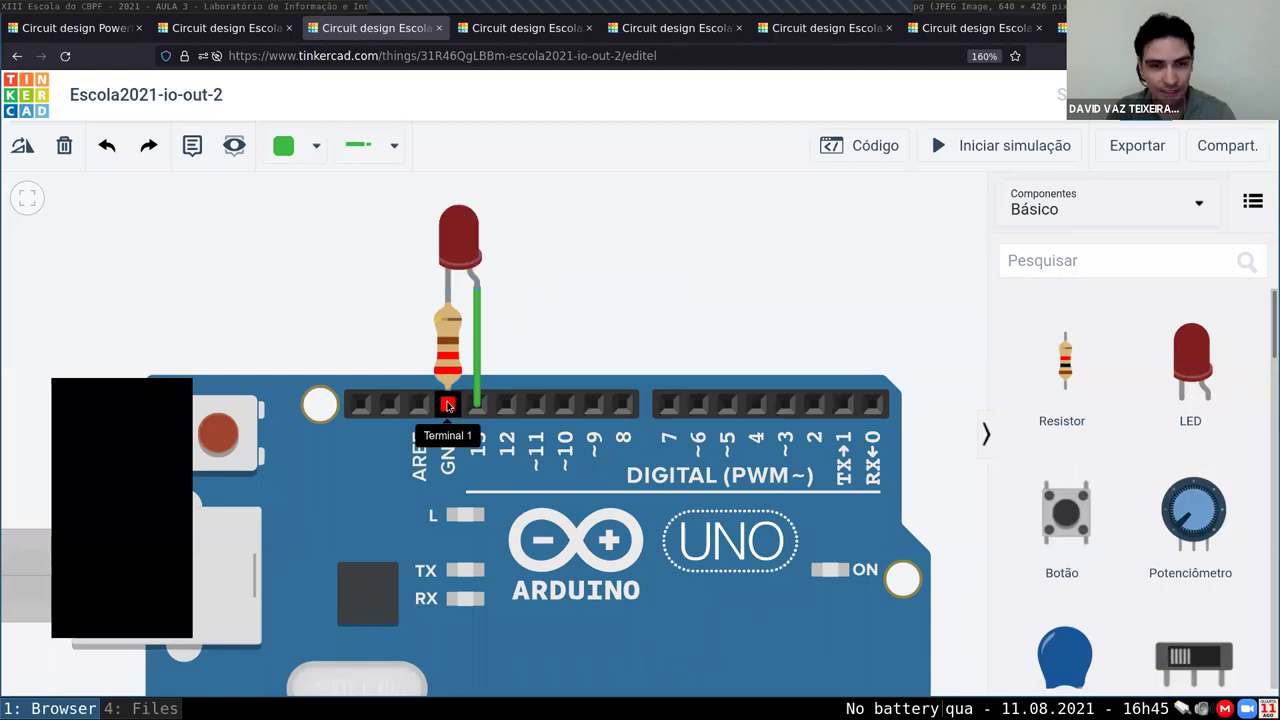
# - Run and stop the simulation of the external LED circuit, and show the Arduino's code
pyautogui.click(1038, 145)
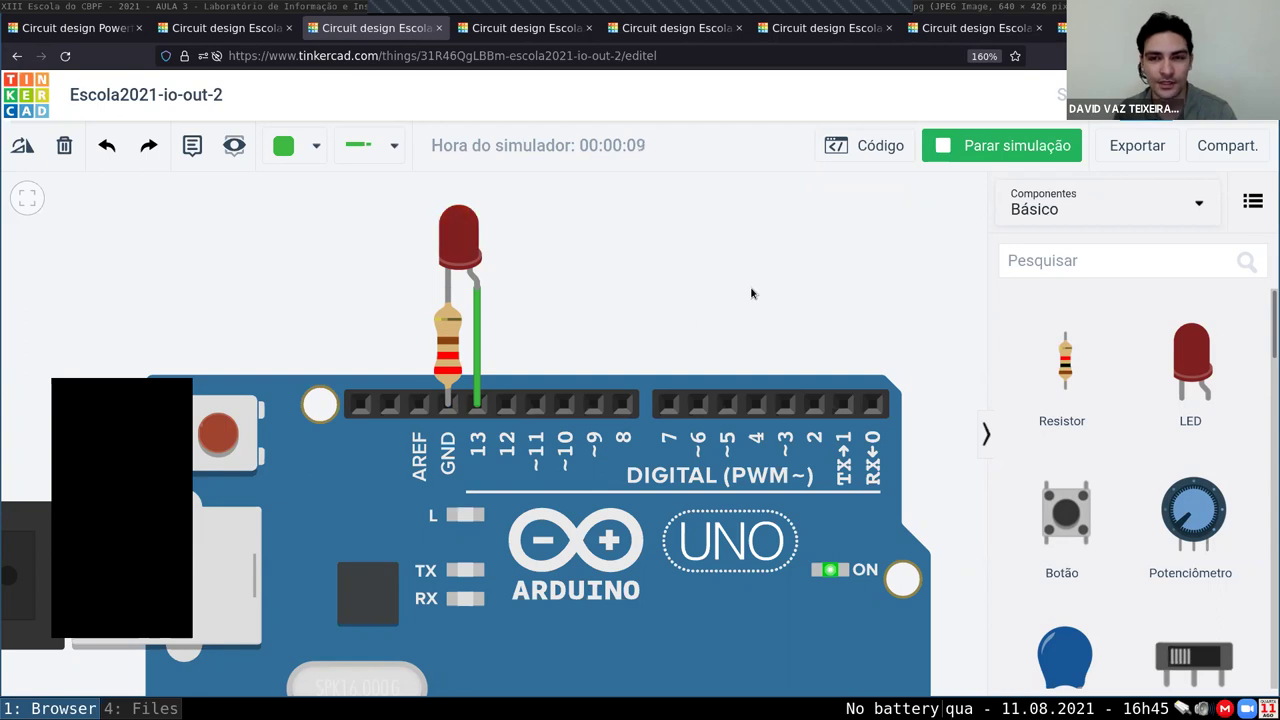
pyautogui.click(993, 152)
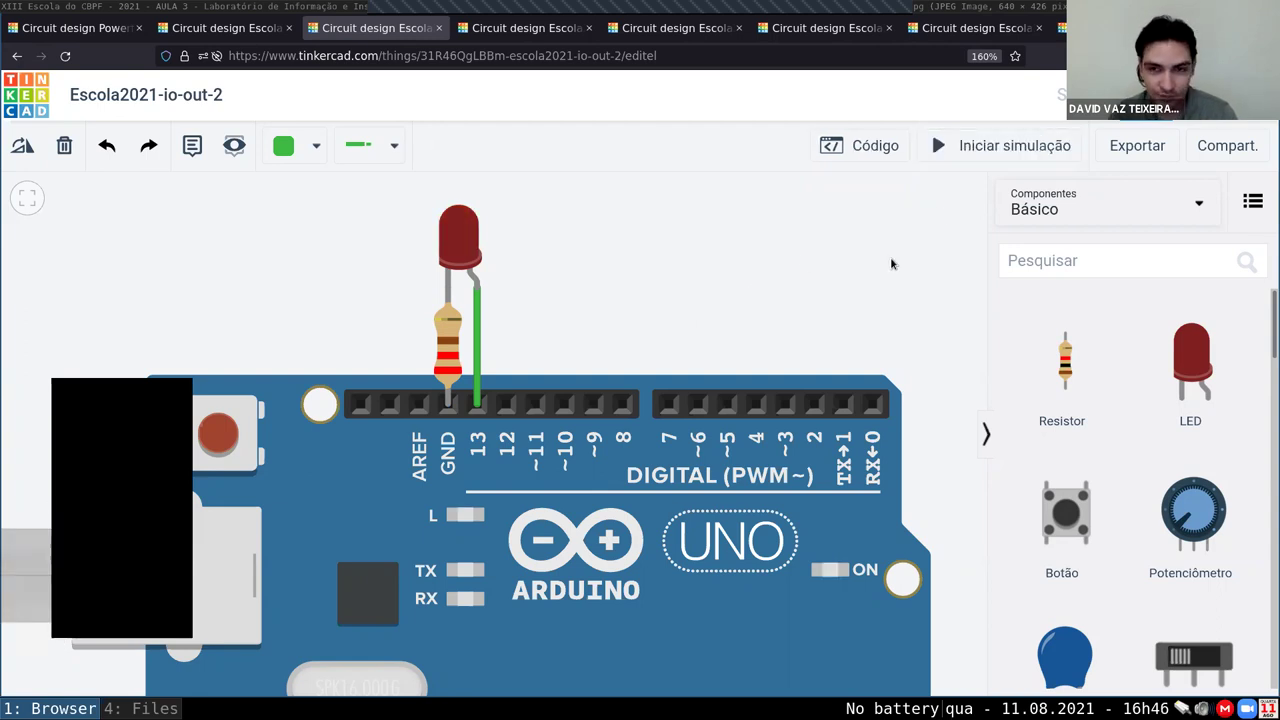
pyautogui.click(880, 150)
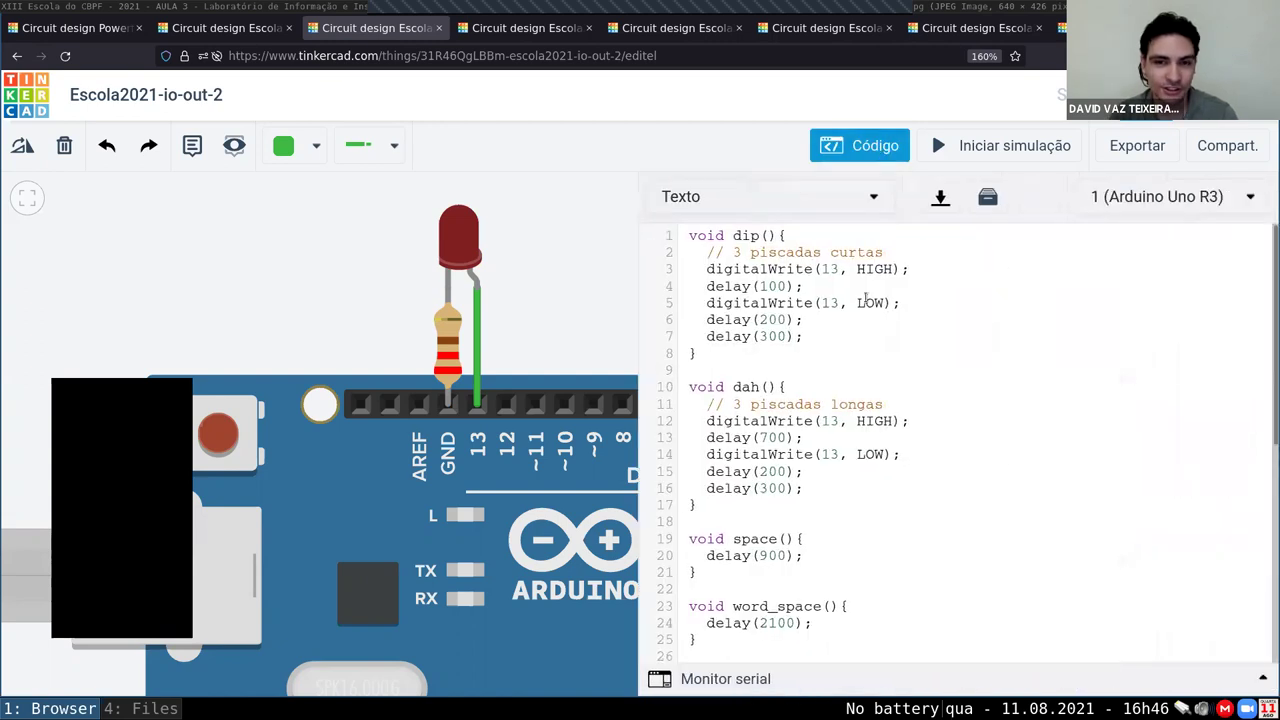
pyautogui.click(858, 146)
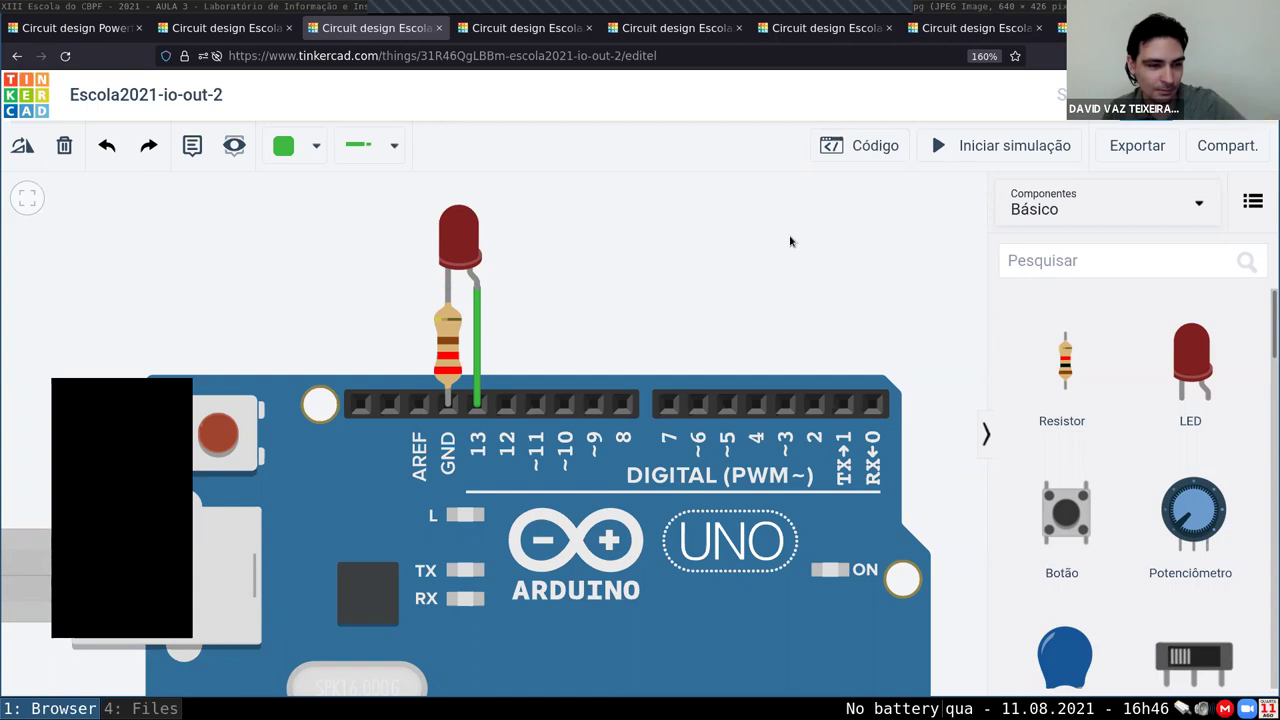
pyautogui.click(867, 150)
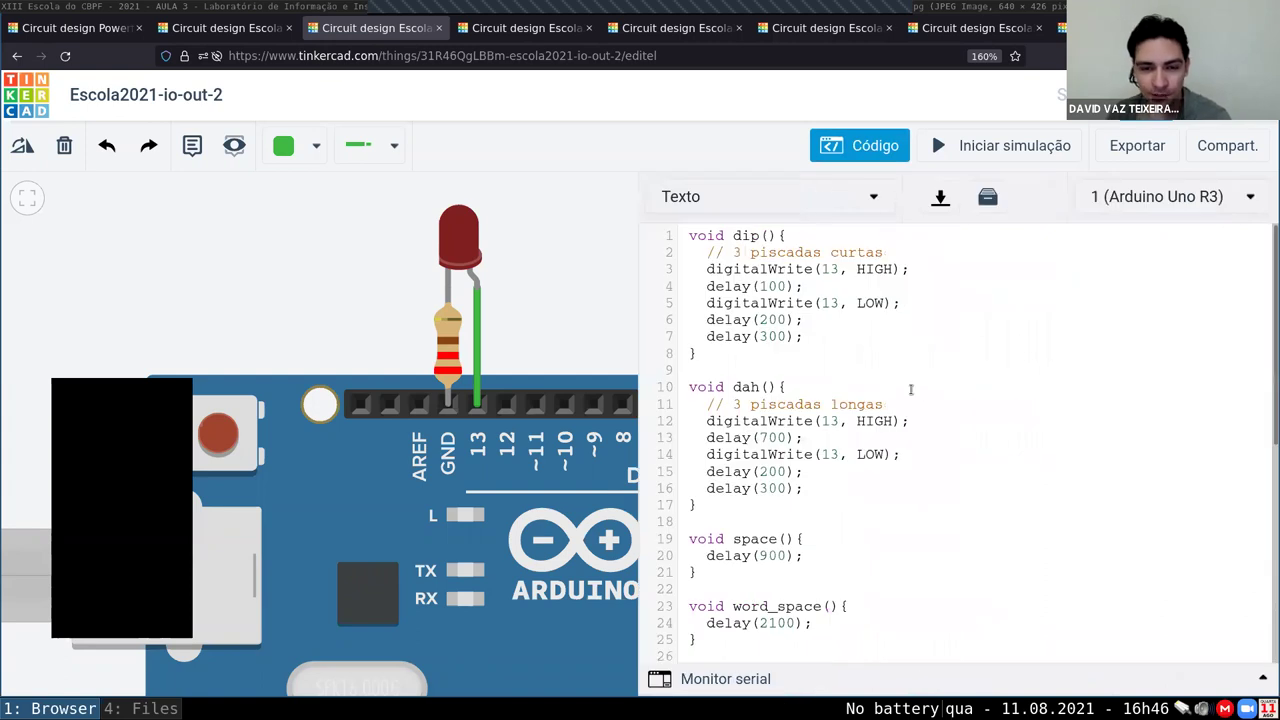
# - Examine the setup and loop functions at the end of the Arduino sketch
pyautogui.scroll(-7, 908, 398)
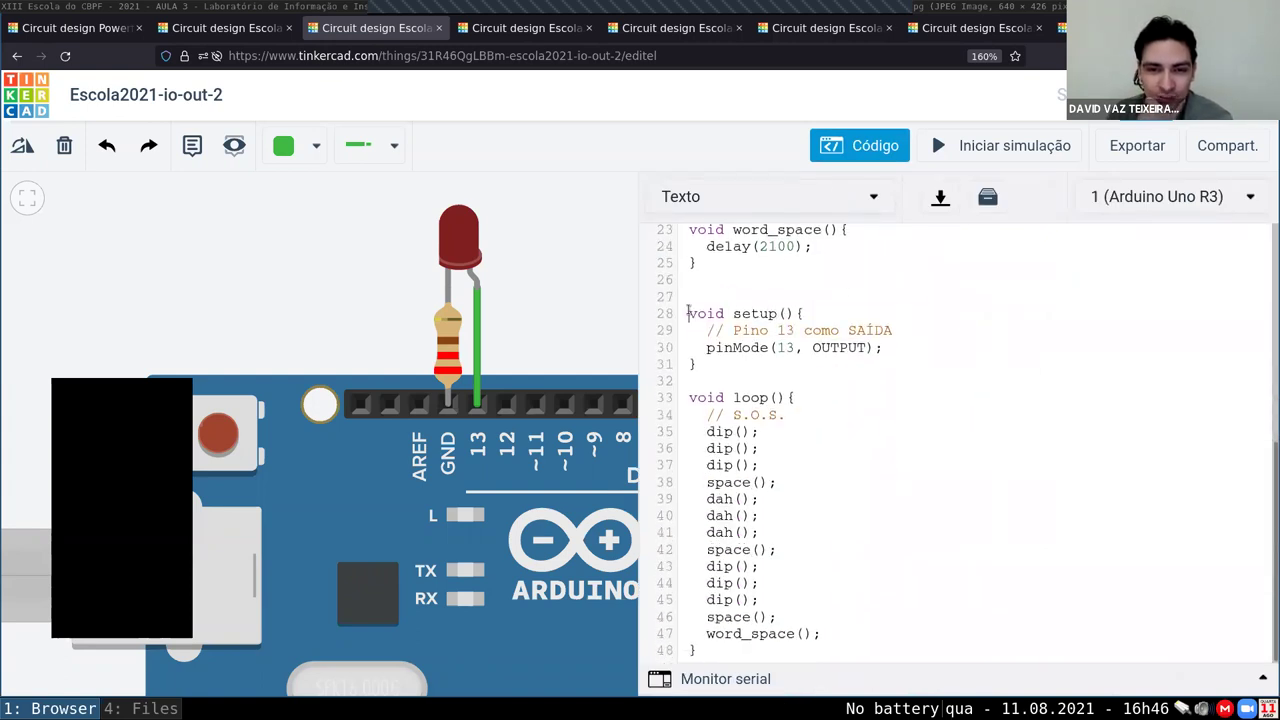
pyautogui.moveTo(690, 313); pyautogui.dragTo(772, 365)
pyautogui.click(758, 401)
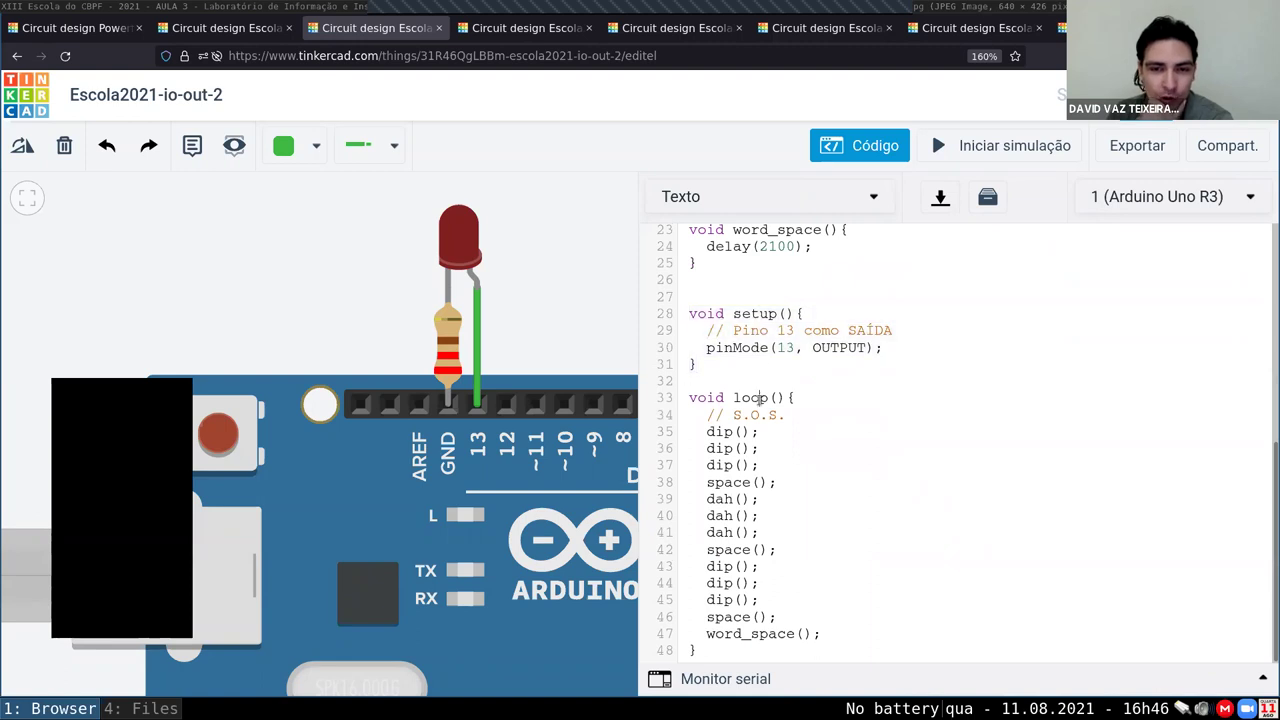
pyautogui.scroll(6, 760, 402)
pyautogui.scroll(1, 764, 401)
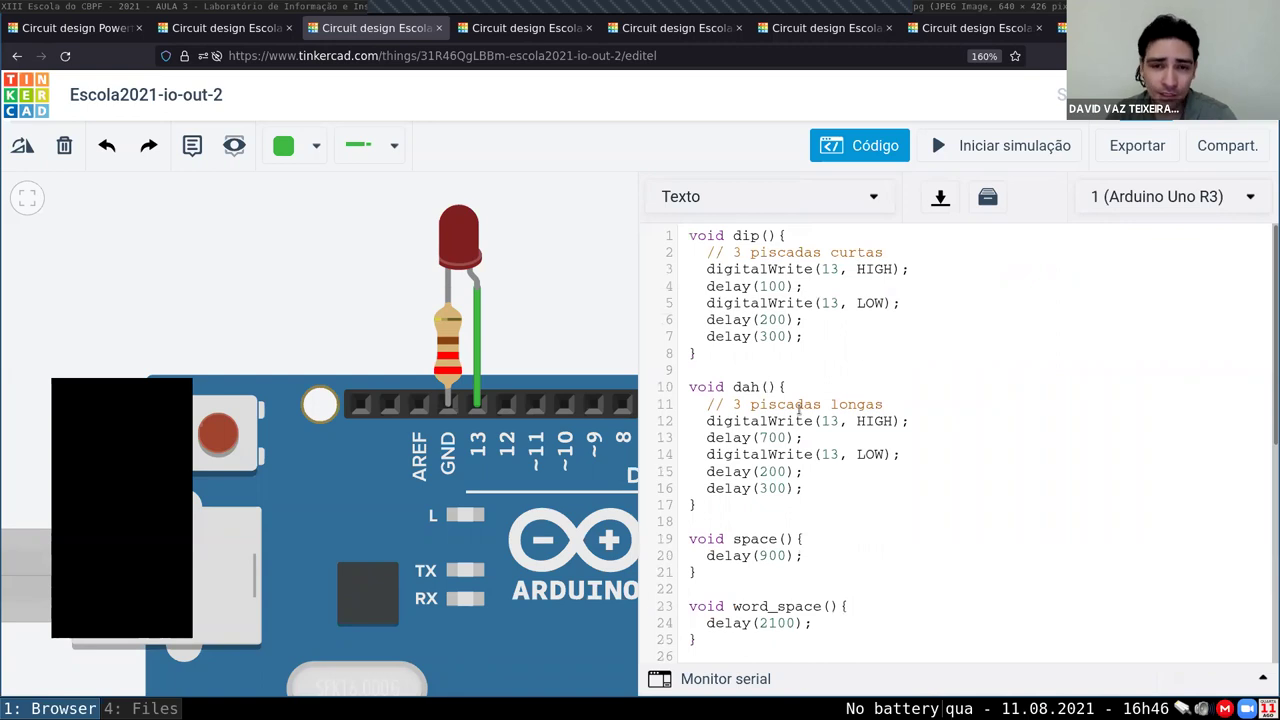
# - Examine how the dip function is declared: its void type, name, empty parentheses and braces, comparing it with setup
pyautogui.doubleClick(703, 236)
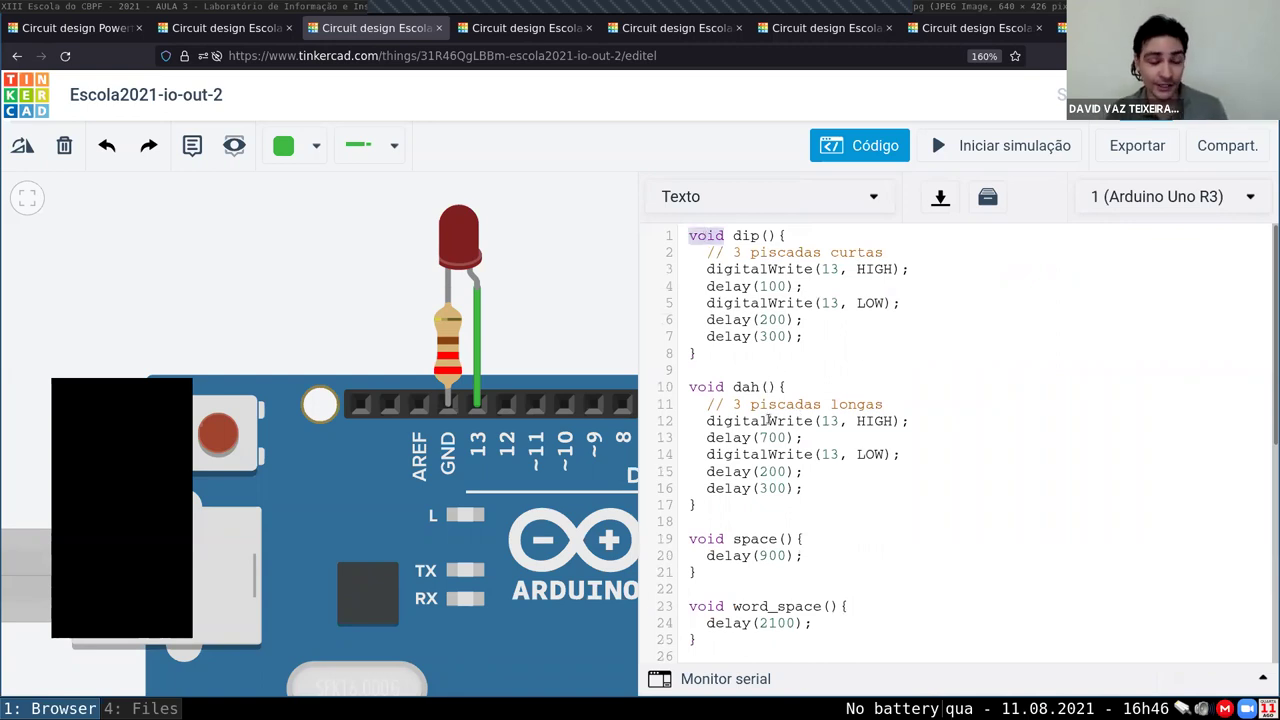
pyautogui.scroll(-3, 745, 545)
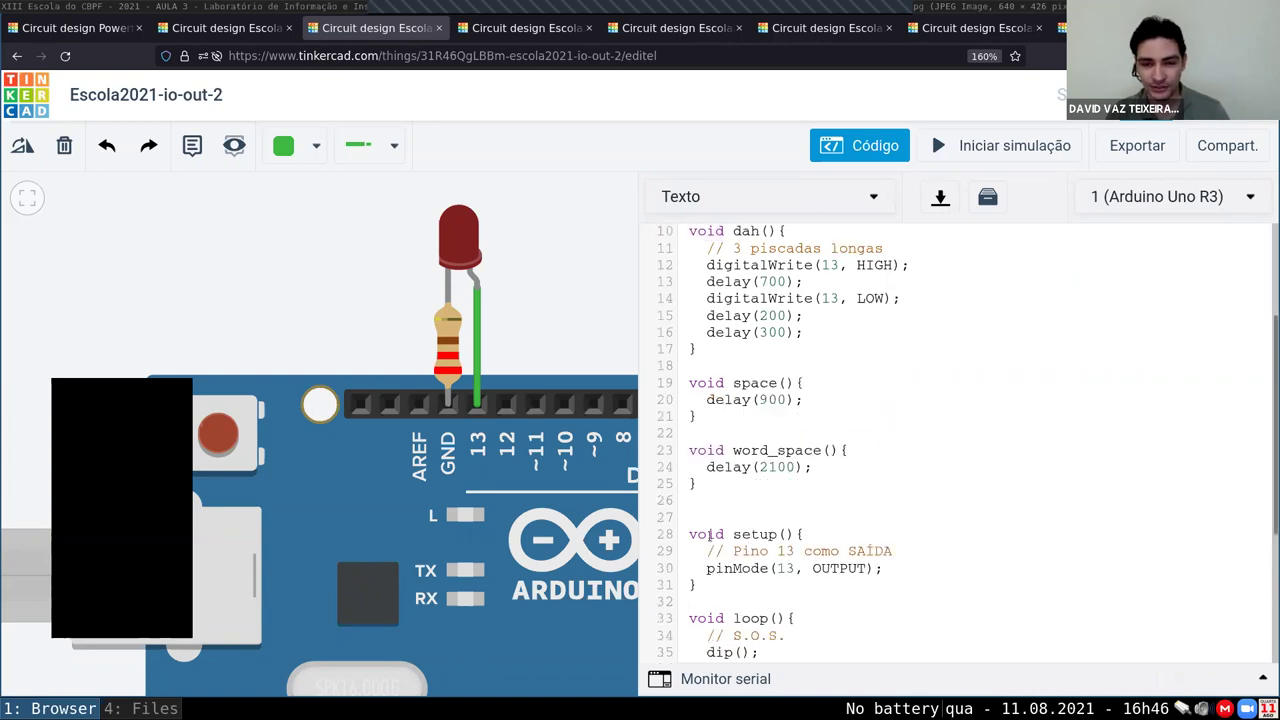
pyautogui.scroll(3, 745, 350)
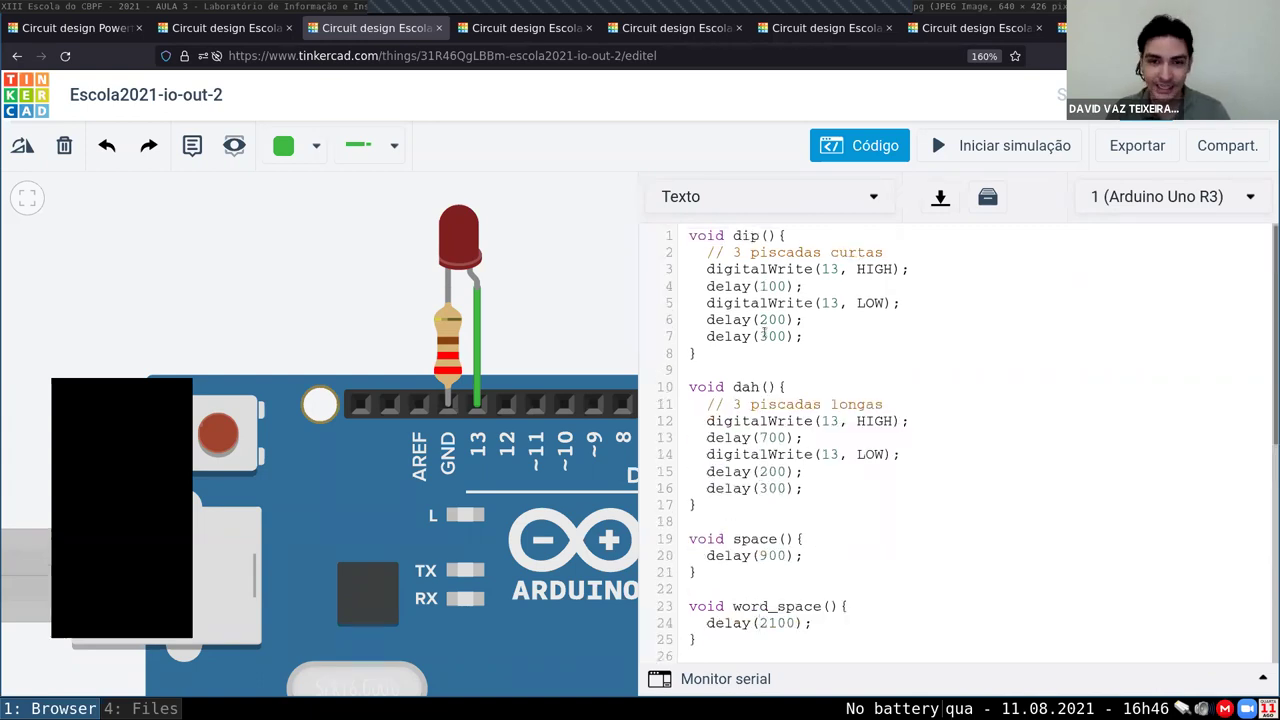
pyautogui.moveTo(737, 236); pyautogui.dragTo(760, 236)
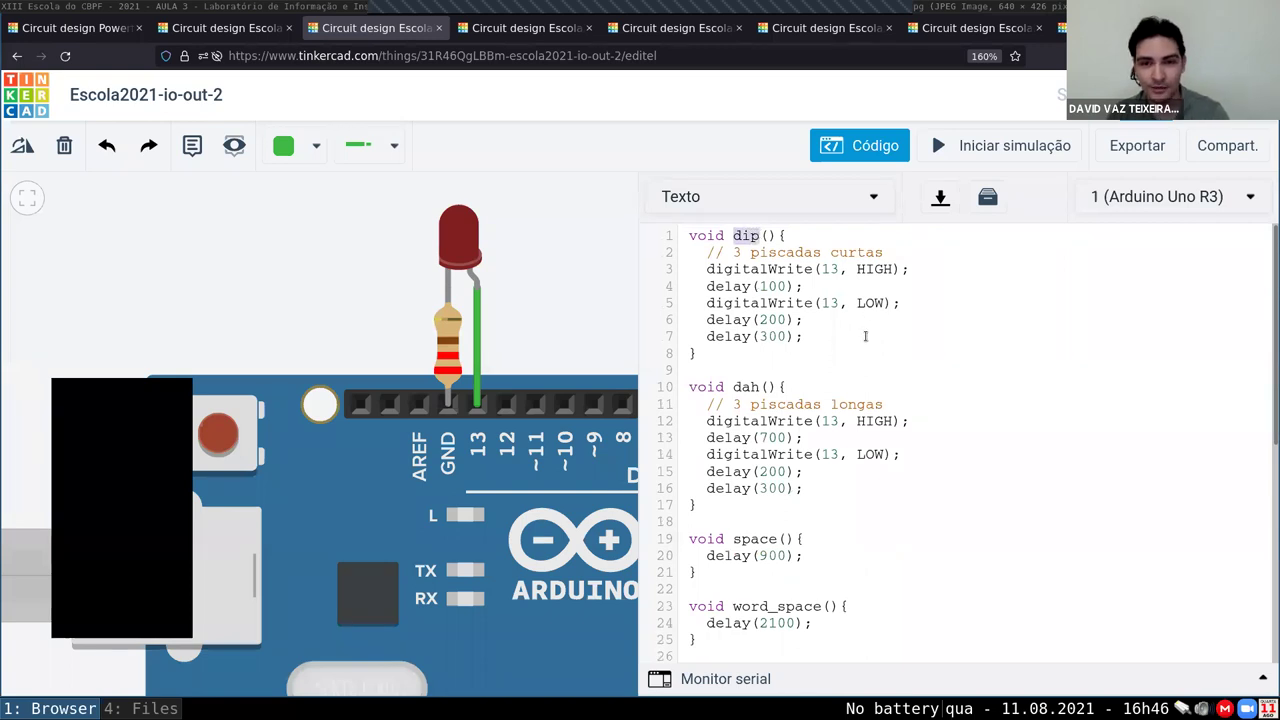
pyautogui.click(822, 324)
pyautogui.click(768, 235)
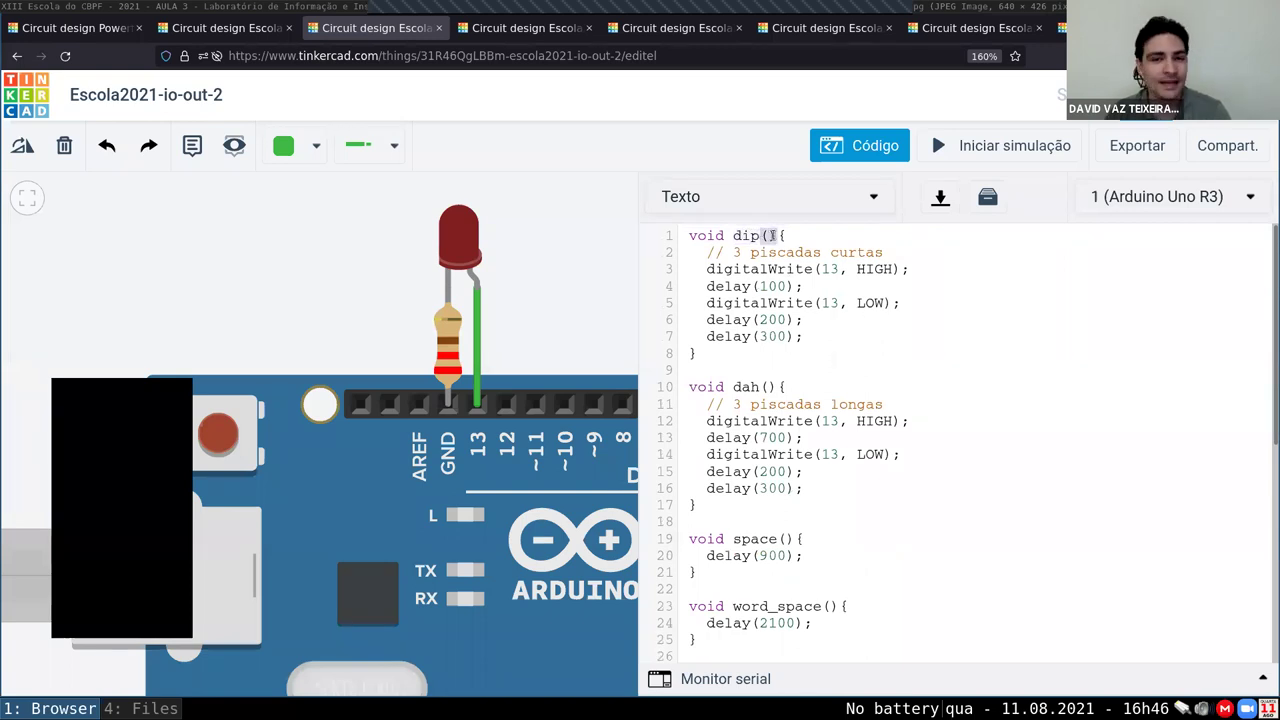
pyautogui.scroll(-5, 814, 360)
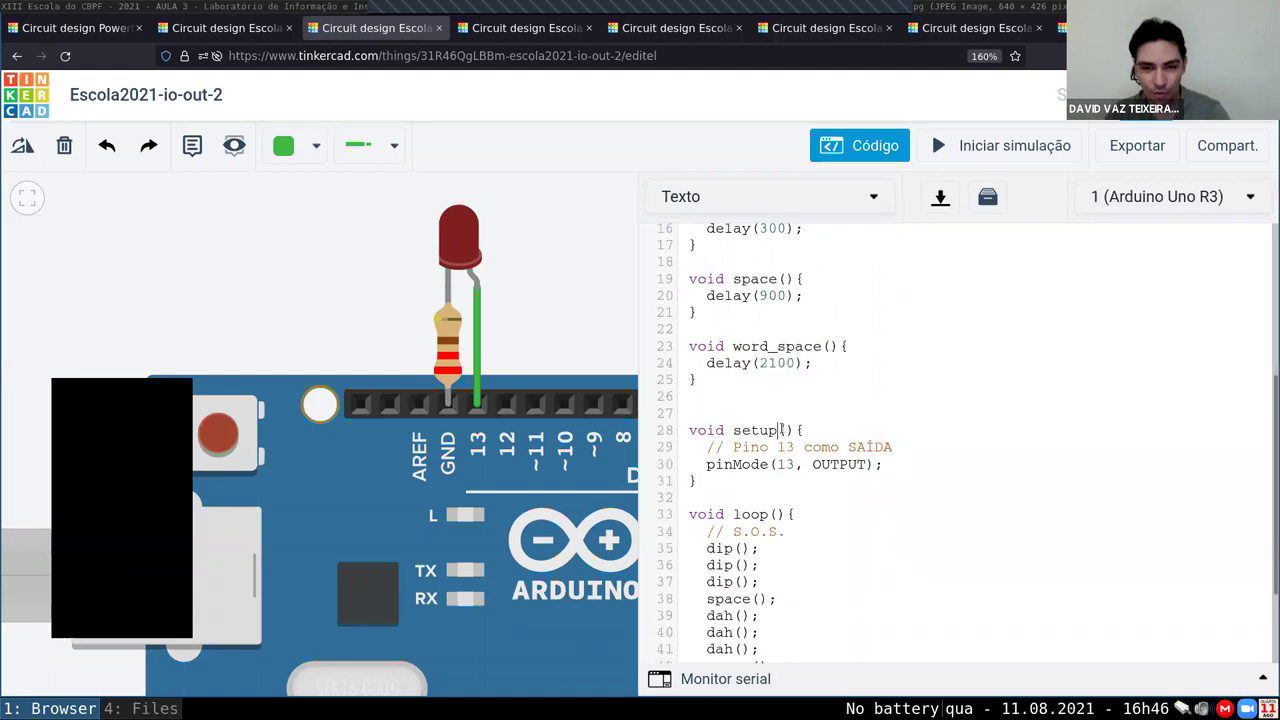
pyautogui.scroll(5, 795, 428)
pyautogui.moveTo(785, 236); pyautogui.dragTo(708, 355)
pyautogui.click(706, 353)
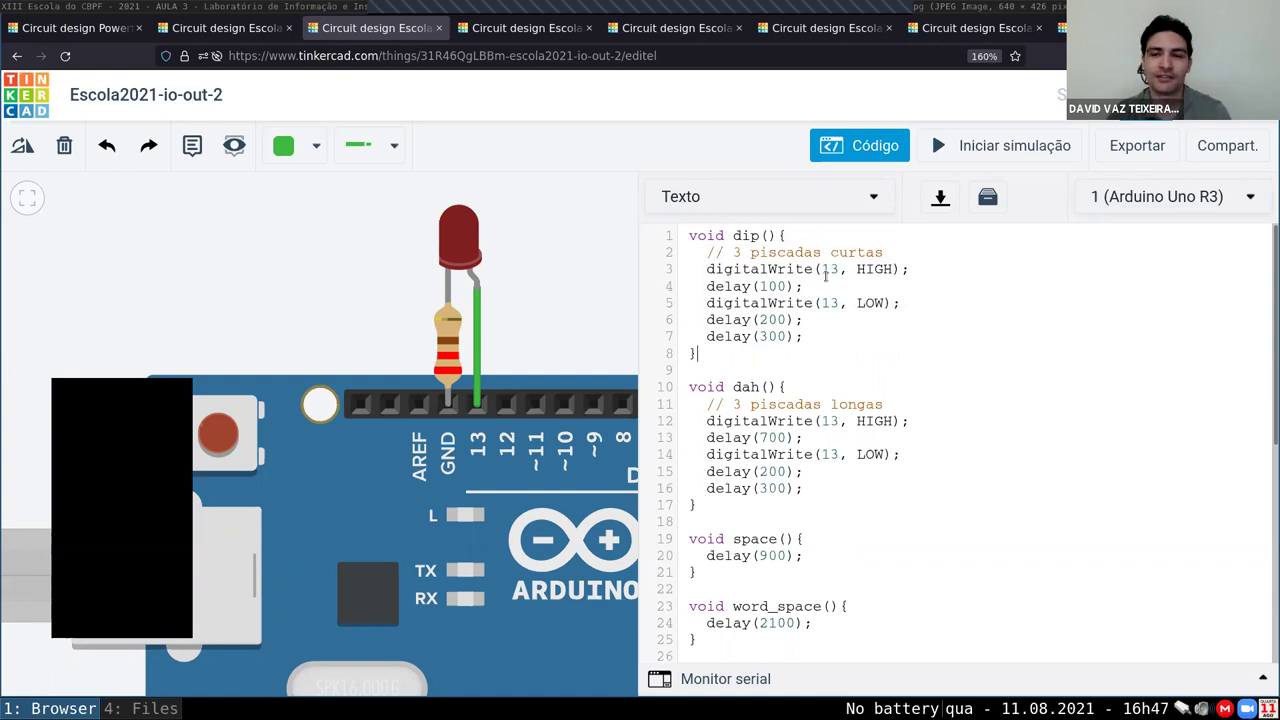
# - Examine the dip function's body line by line, from the digitalWrite HIGH and LOW calls to the delays
pyautogui.moveTo(820, 268); pyautogui.dragTo(884, 268)
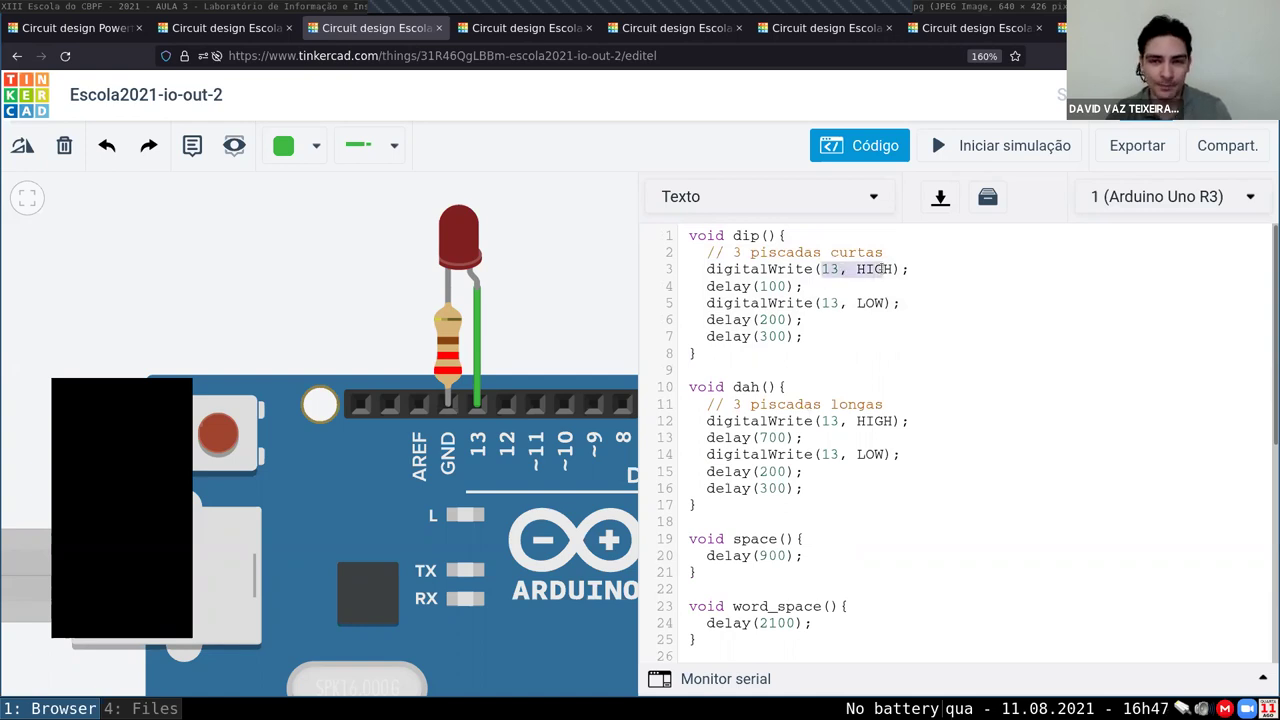
pyautogui.moveTo(716, 286); pyautogui.dragTo(794, 287)
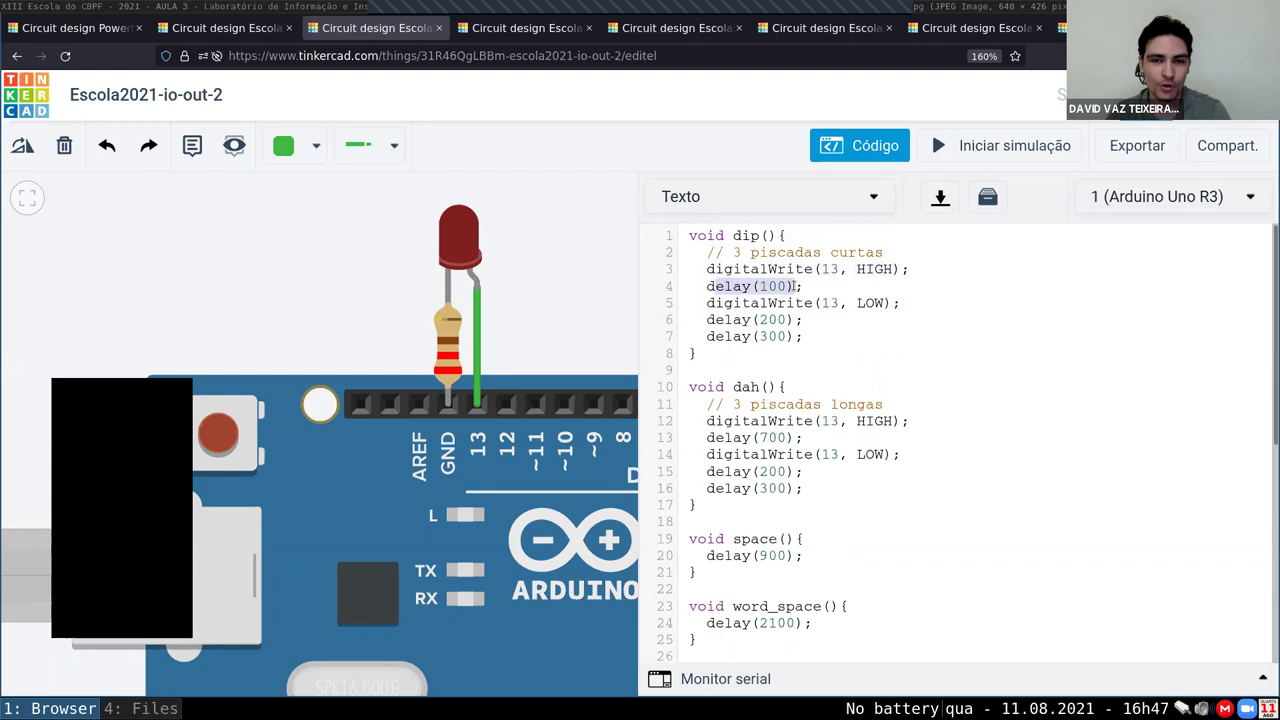
pyautogui.moveTo(716, 303); pyautogui.dragTo(893, 302)
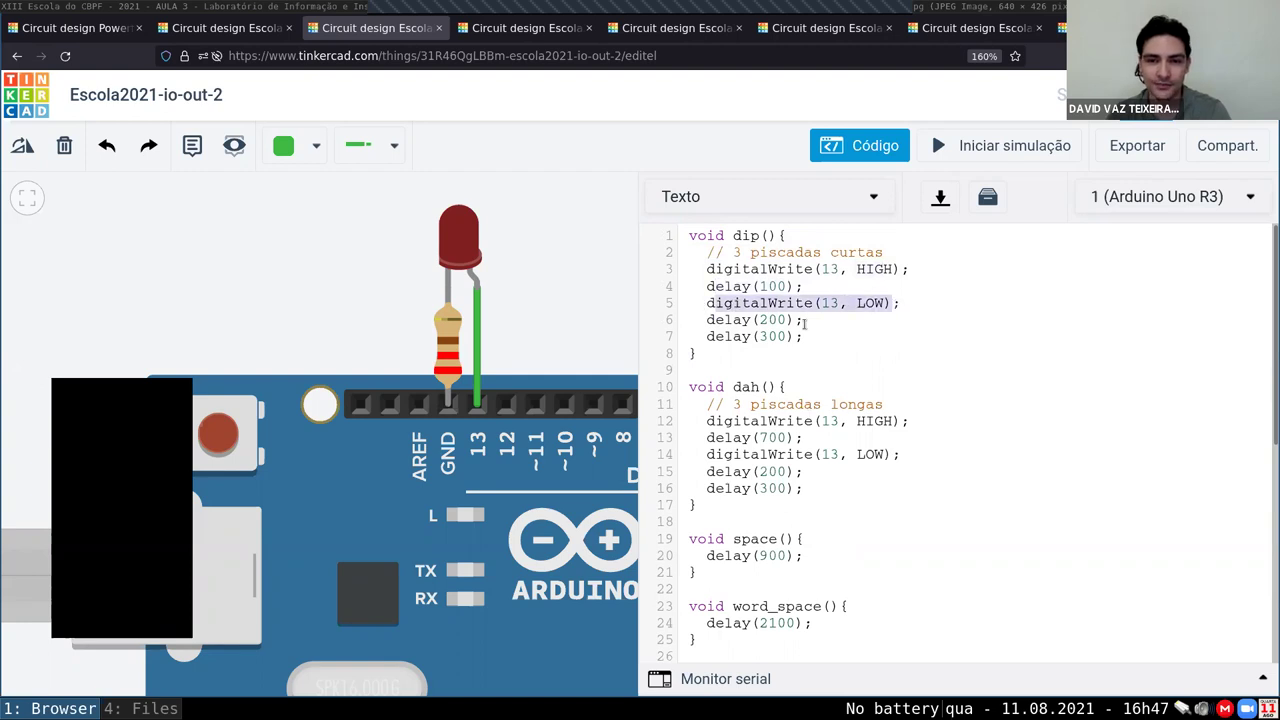
pyautogui.moveTo(757, 320); pyautogui.dragTo(681, 337)
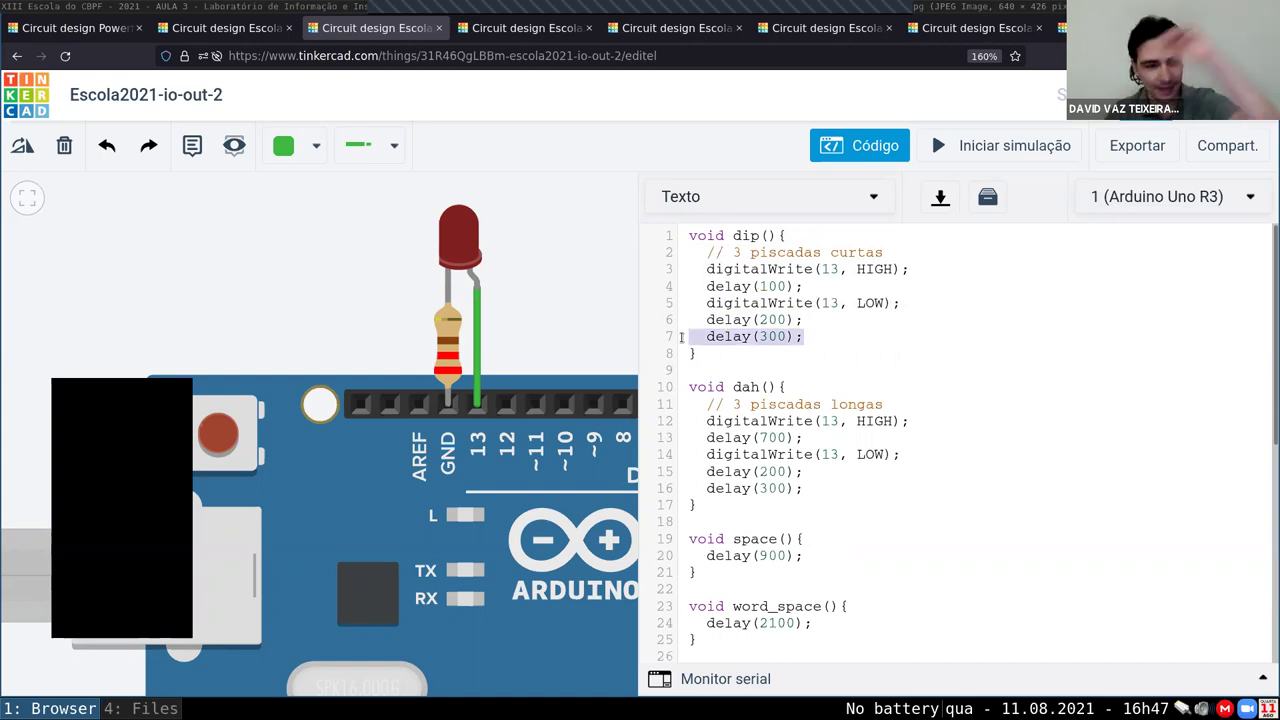
pyautogui.click(806, 337)
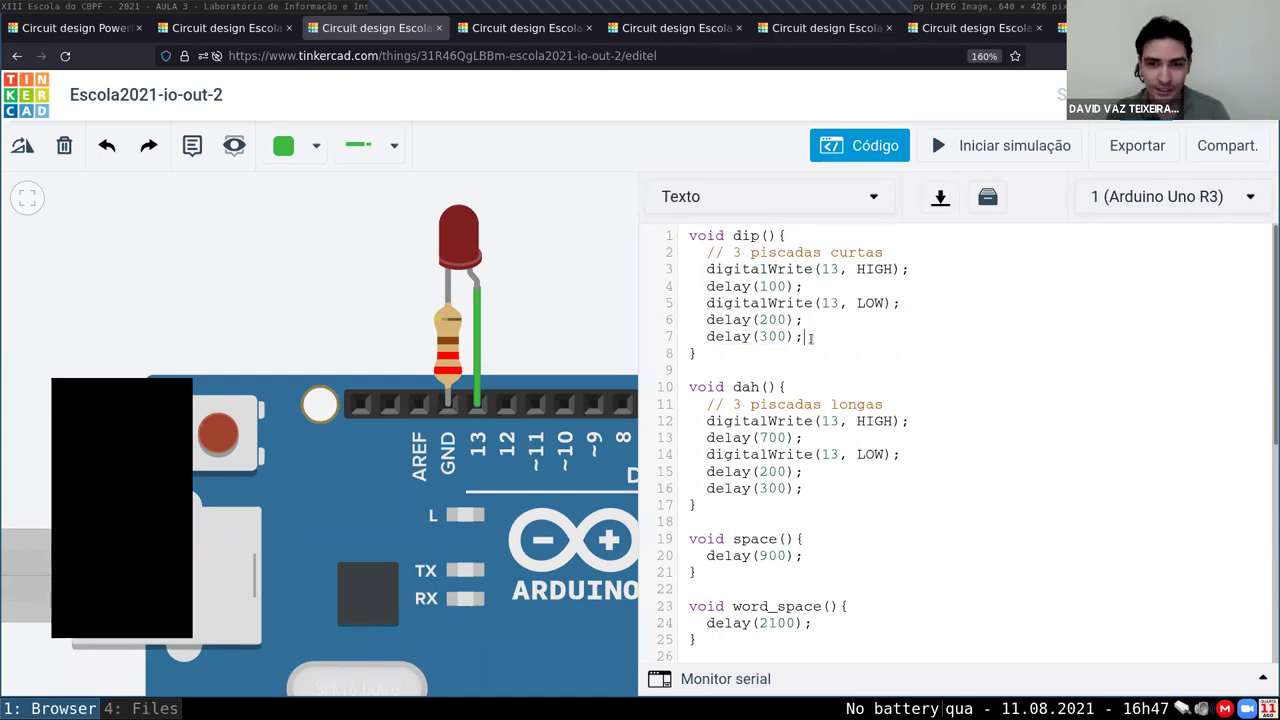
# - Examine the dah function's name and its body for the long blink
pyautogui.moveTo(734, 387); pyautogui.dragTo(777, 387)
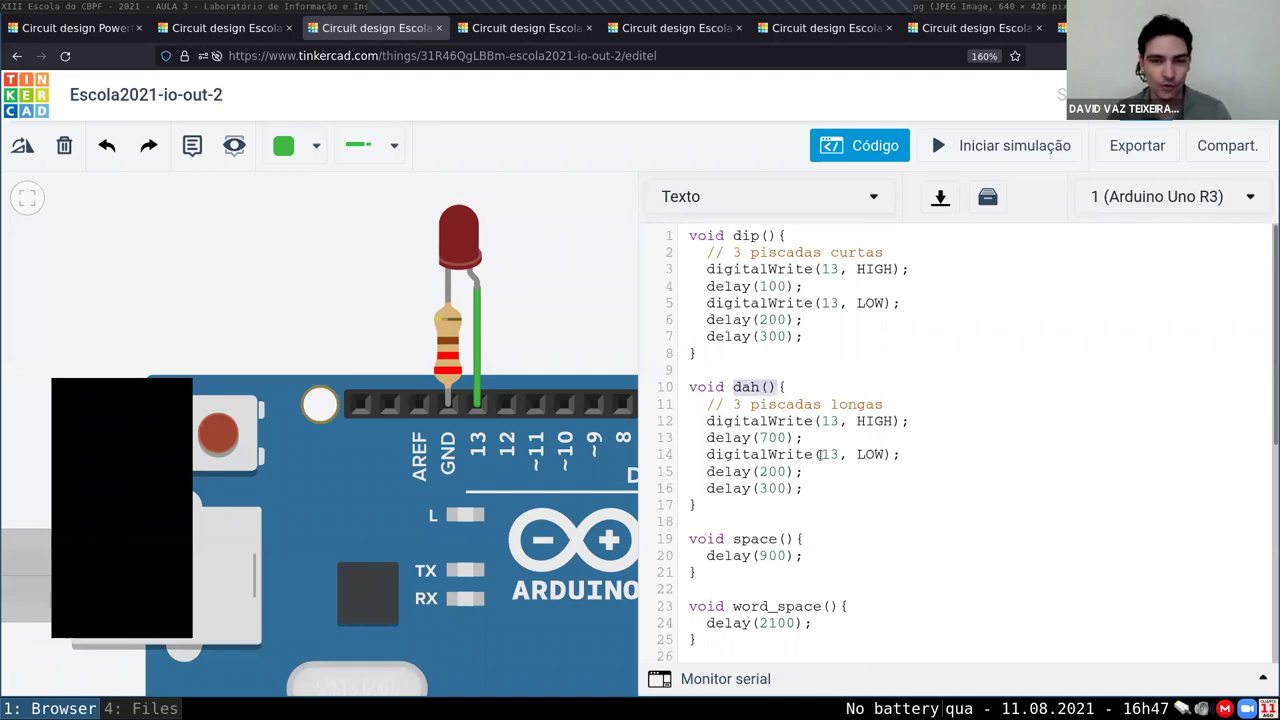
pyautogui.click(859, 474)
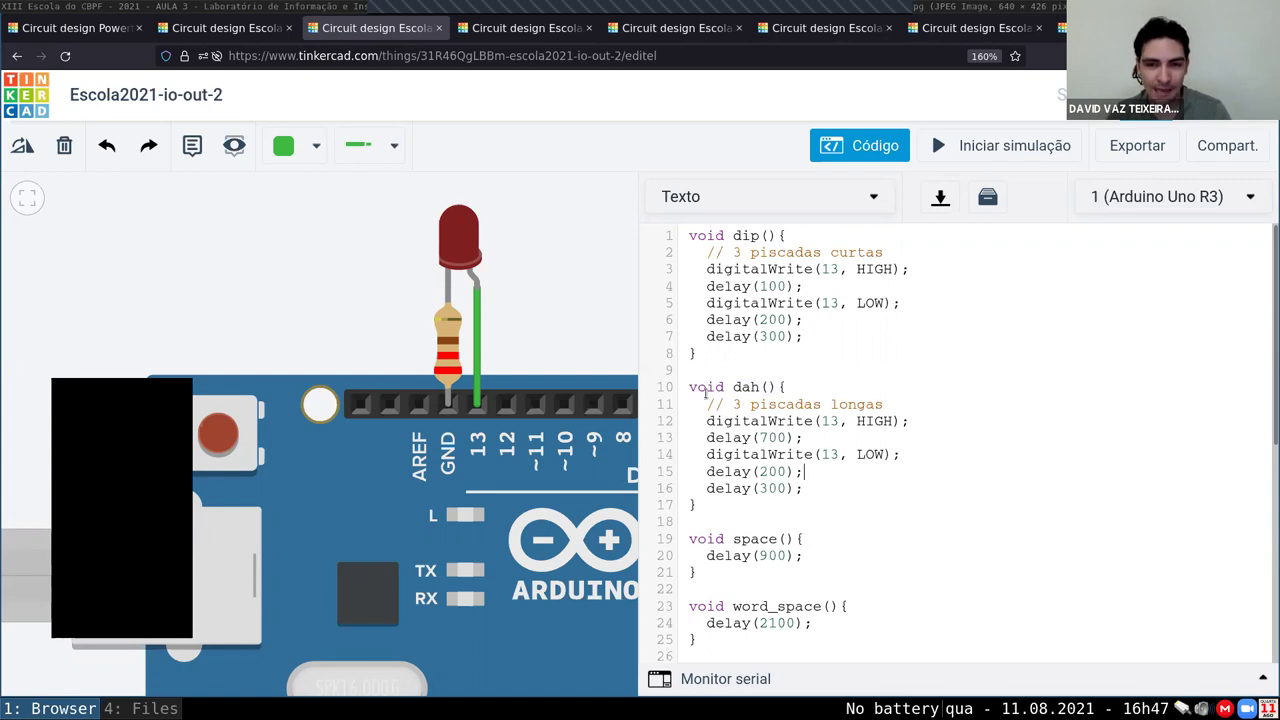
pyautogui.moveTo(697, 404); pyautogui.dragTo(848, 491)
pyautogui.click(851, 494)
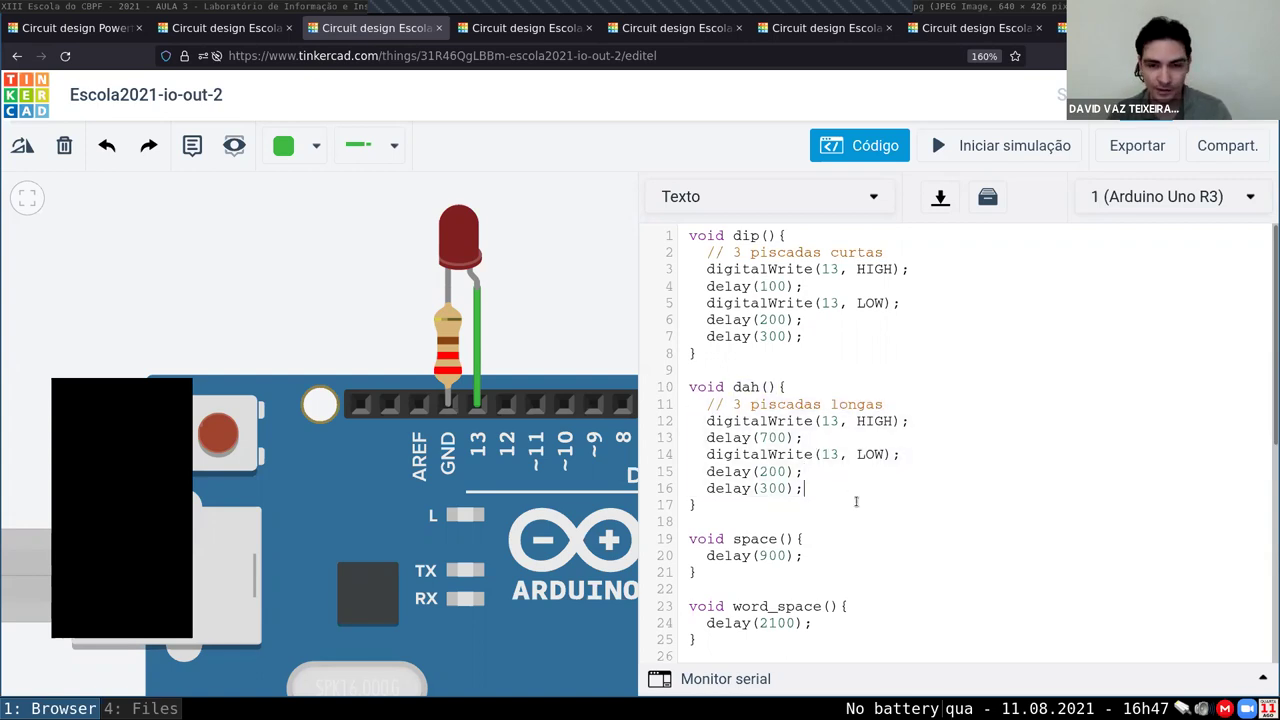
# - Examine the space and word_space functions and the S.O.S. sequence of calls in the loop
pyautogui.scroll(-1, 848, 500)
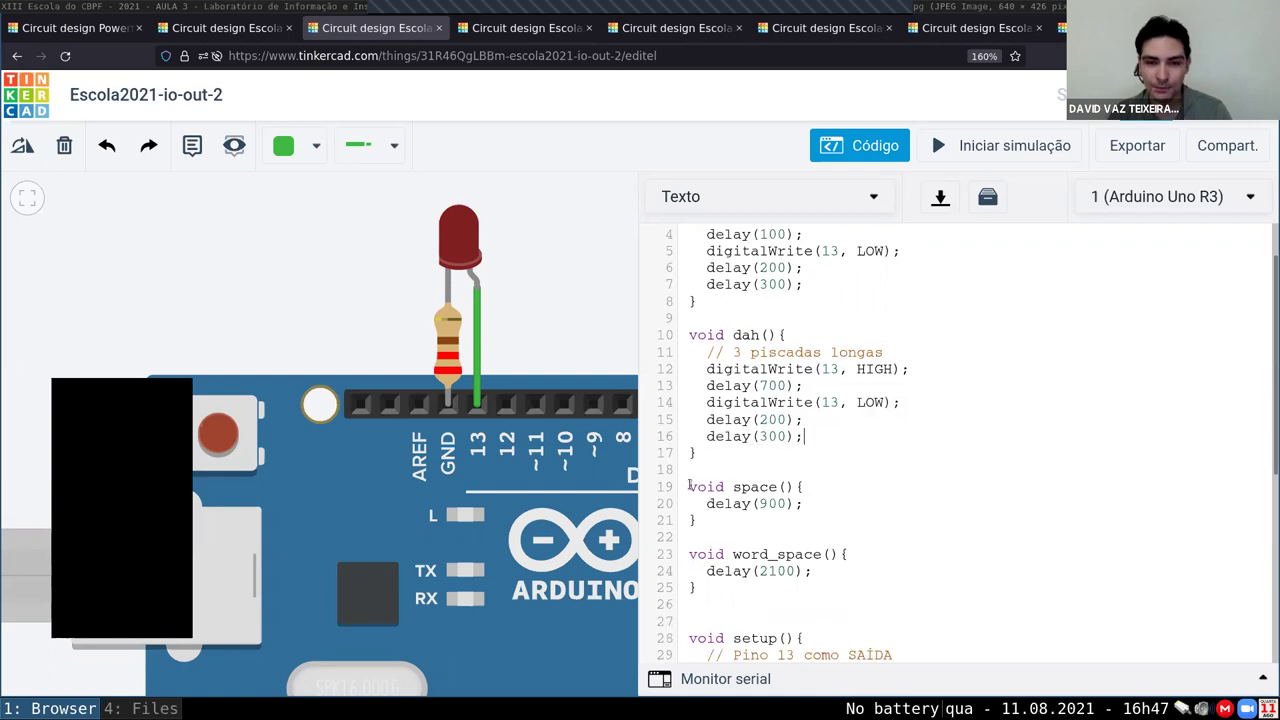
pyautogui.moveTo(689, 484); pyautogui.dragTo(787, 524)
pyautogui.moveTo(689, 552); pyautogui.dragTo(762, 591)
pyautogui.click(762, 591)
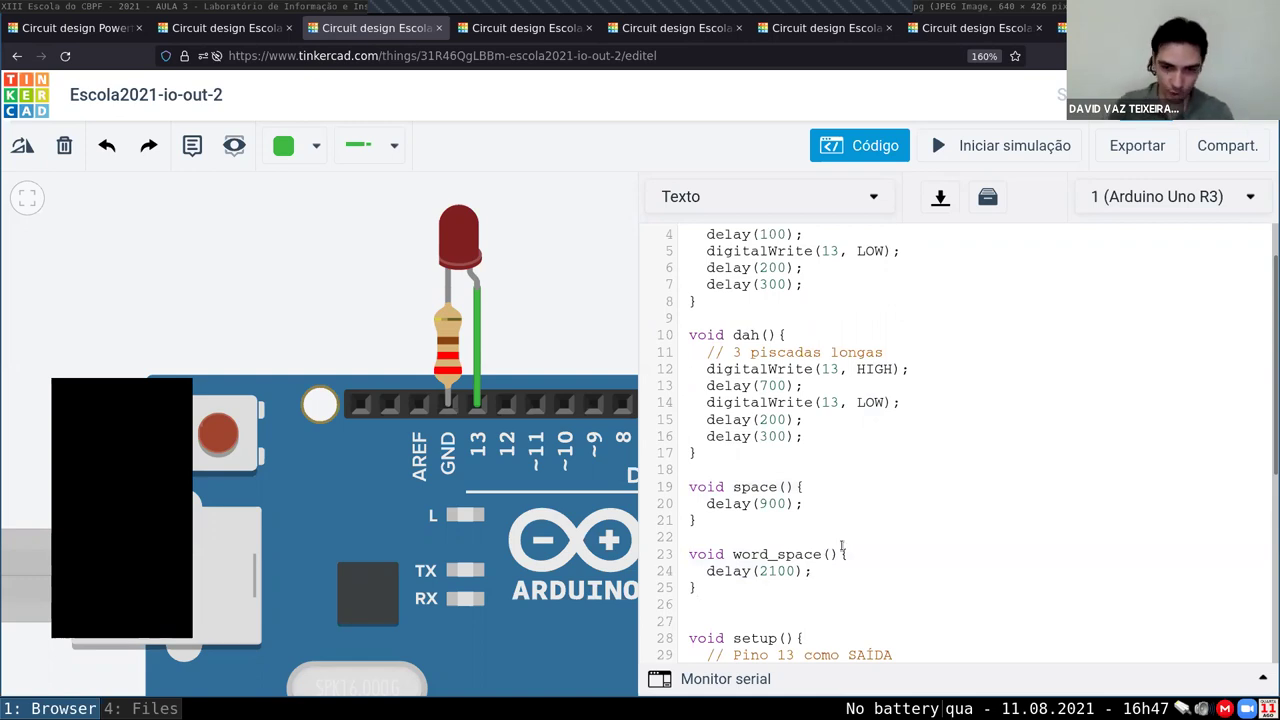
pyautogui.scroll(-2, 842, 546)
pyautogui.scroll(-4, 900, 520)
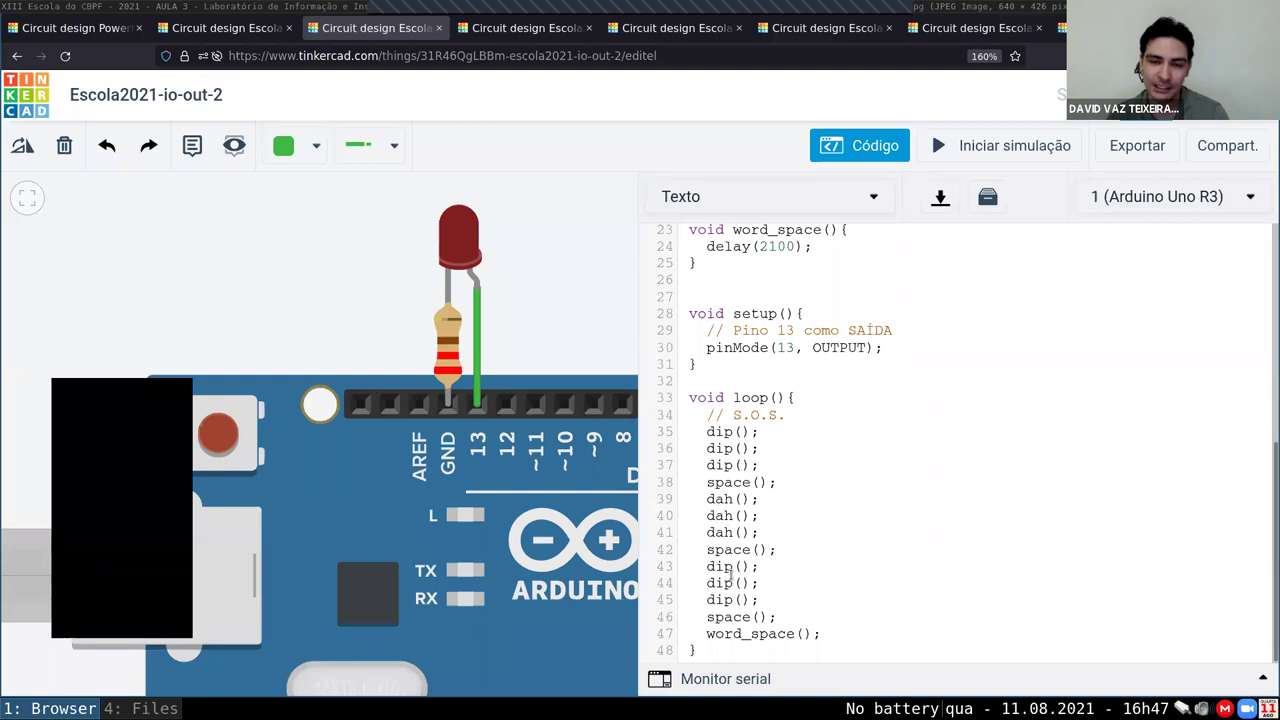
# - Review the dip, space and word_space calls in the loop, and the S.O.S. block as a whole
pyautogui.click(908, 637)
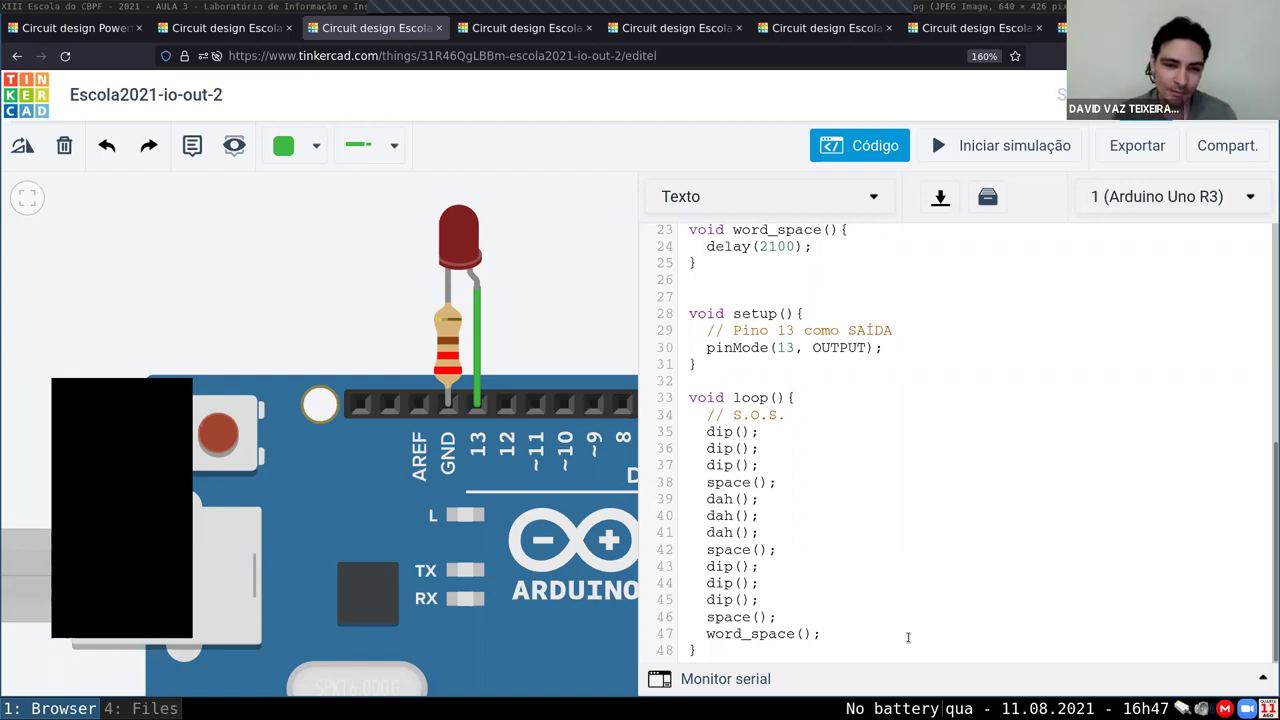
pyautogui.moveTo(707, 431); pyautogui.dragTo(736, 428)
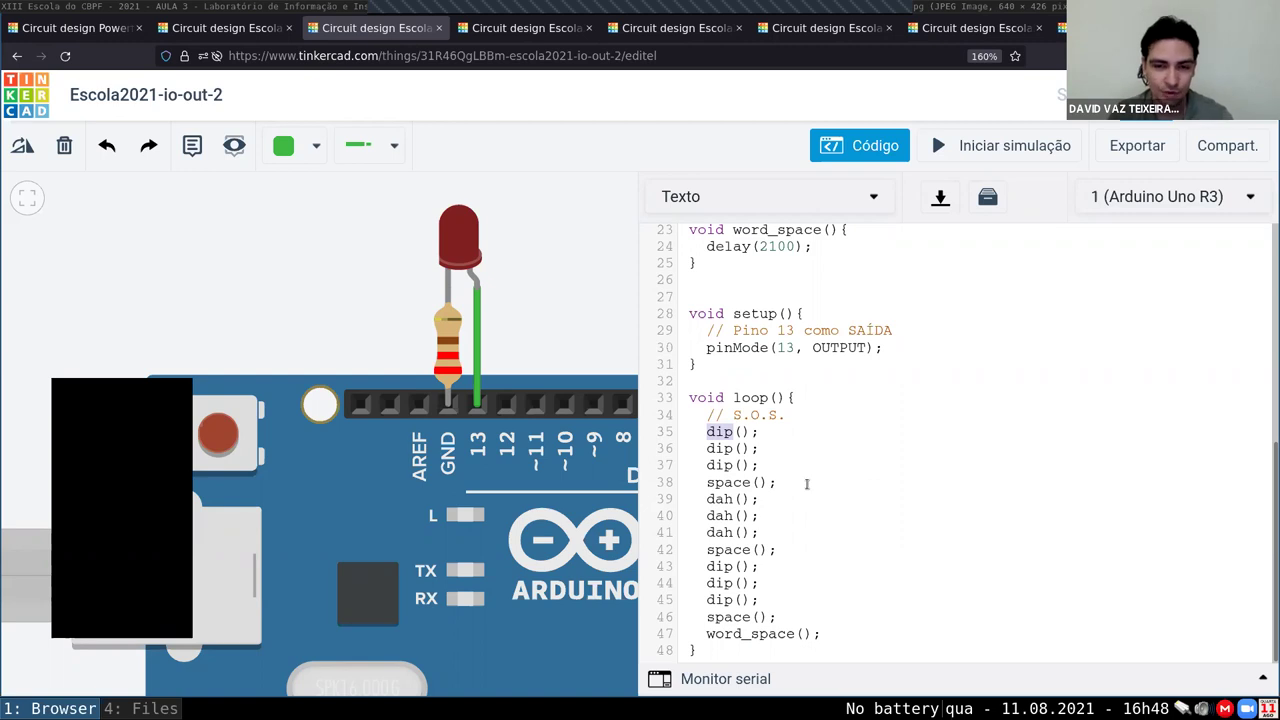
pyautogui.doubleClick(718, 483)
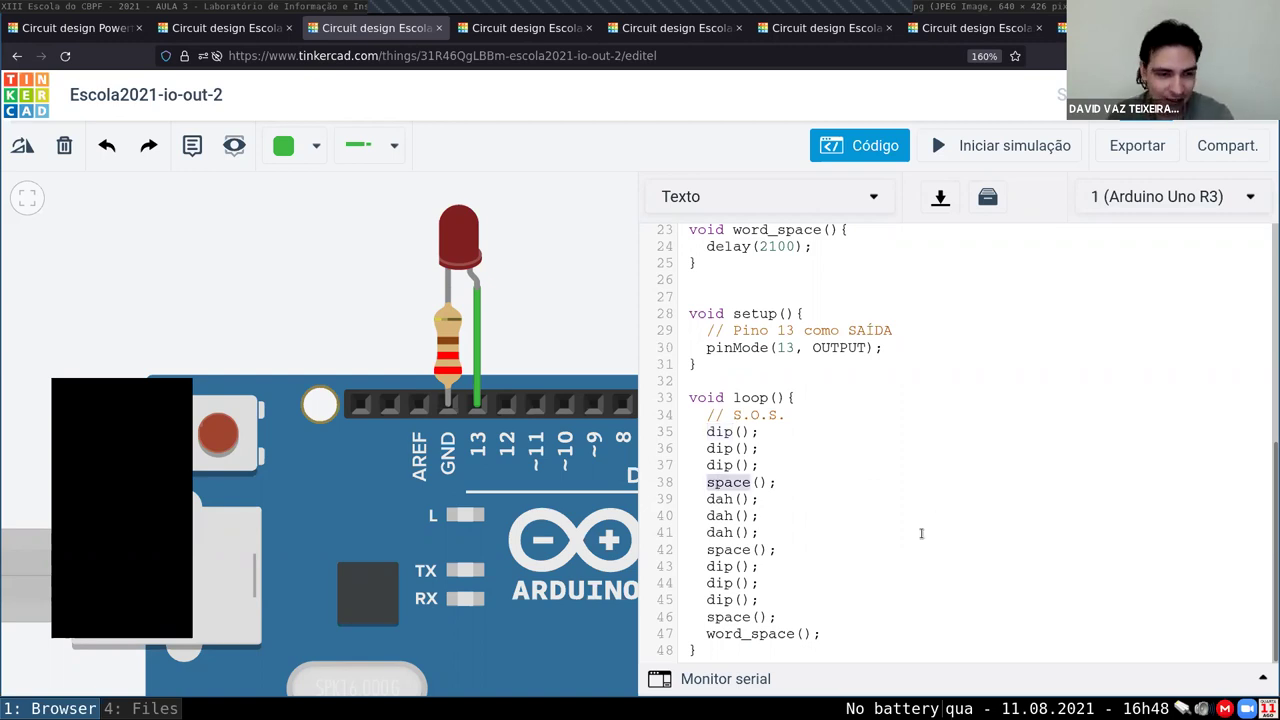
pyautogui.doubleClick(733, 634)
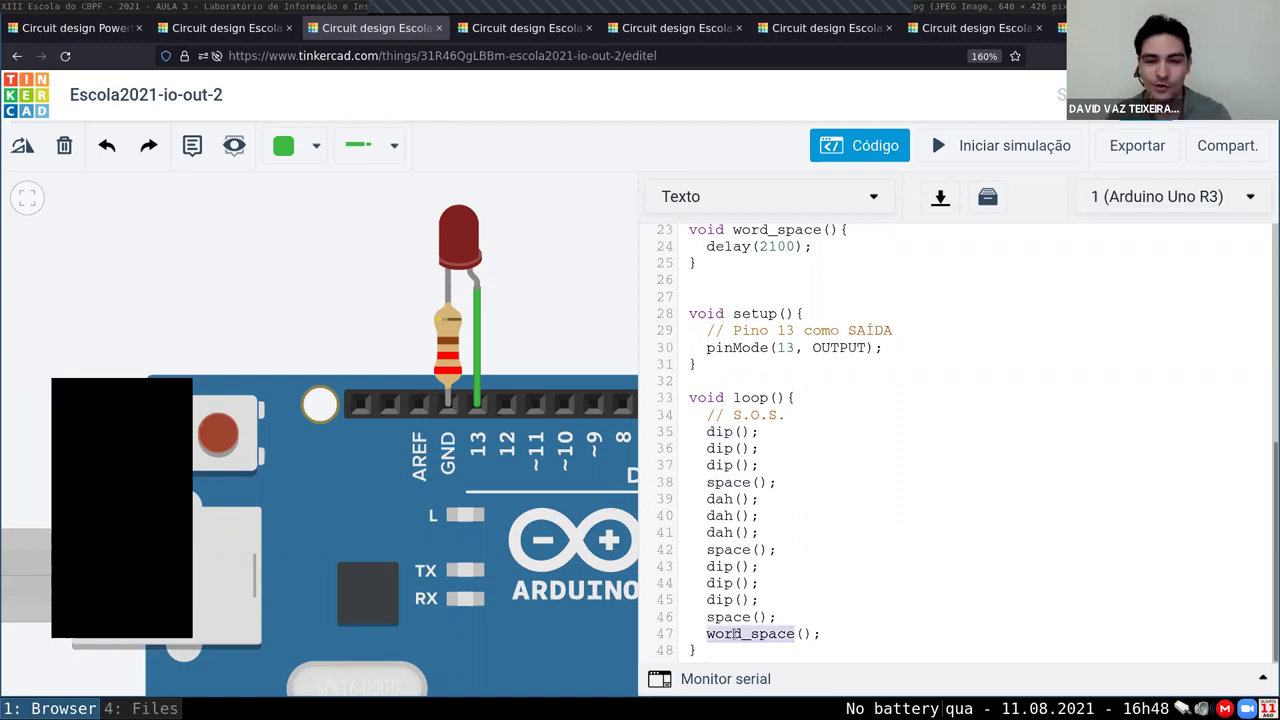
pyautogui.click(910, 597)
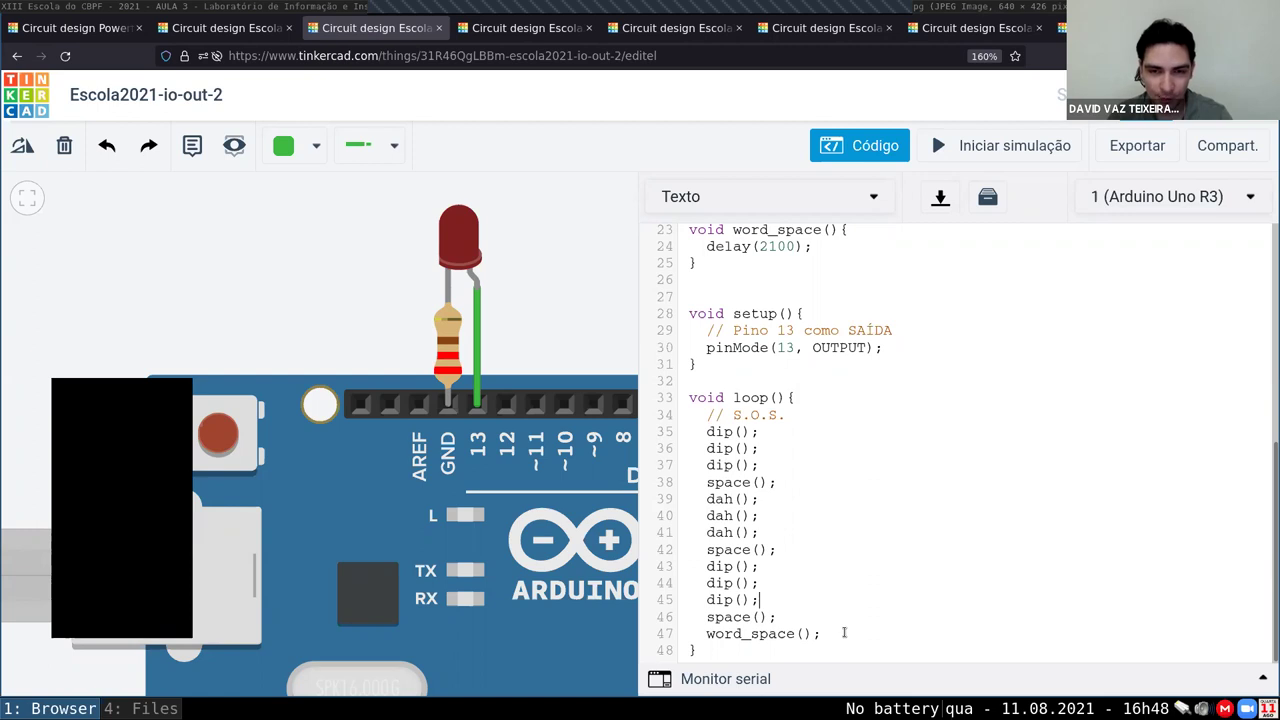
pyautogui.moveTo(834, 638); pyautogui.dragTo(690, 414)
pyautogui.click(896, 530)
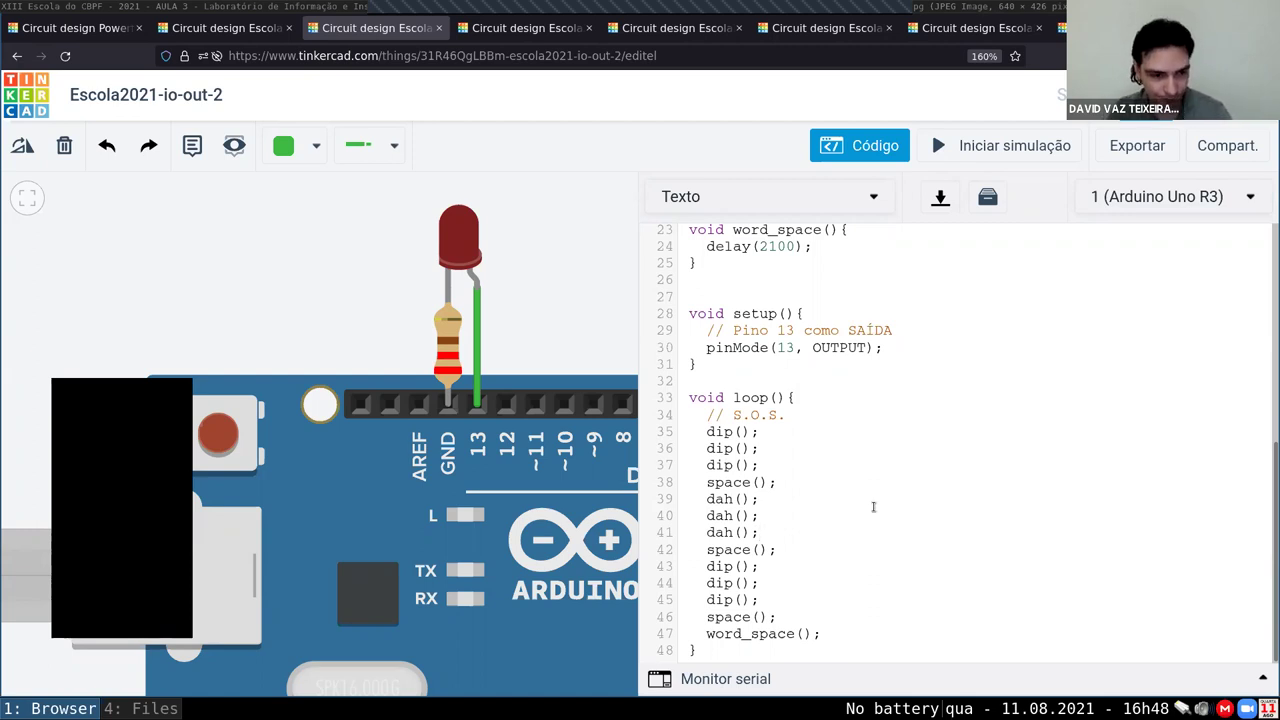
# - Look over the function definitions above setup once more, from dip to word_space
pyautogui.scroll(3, 872, 516)
pyautogui.scroll(3, 872, 516)
pyautogui.moveTo(733, 235); pyautogui.dragTo(843, 606)
pyautogui.click(843, 606)
pyautogui.scroll(-6, 864, 571)
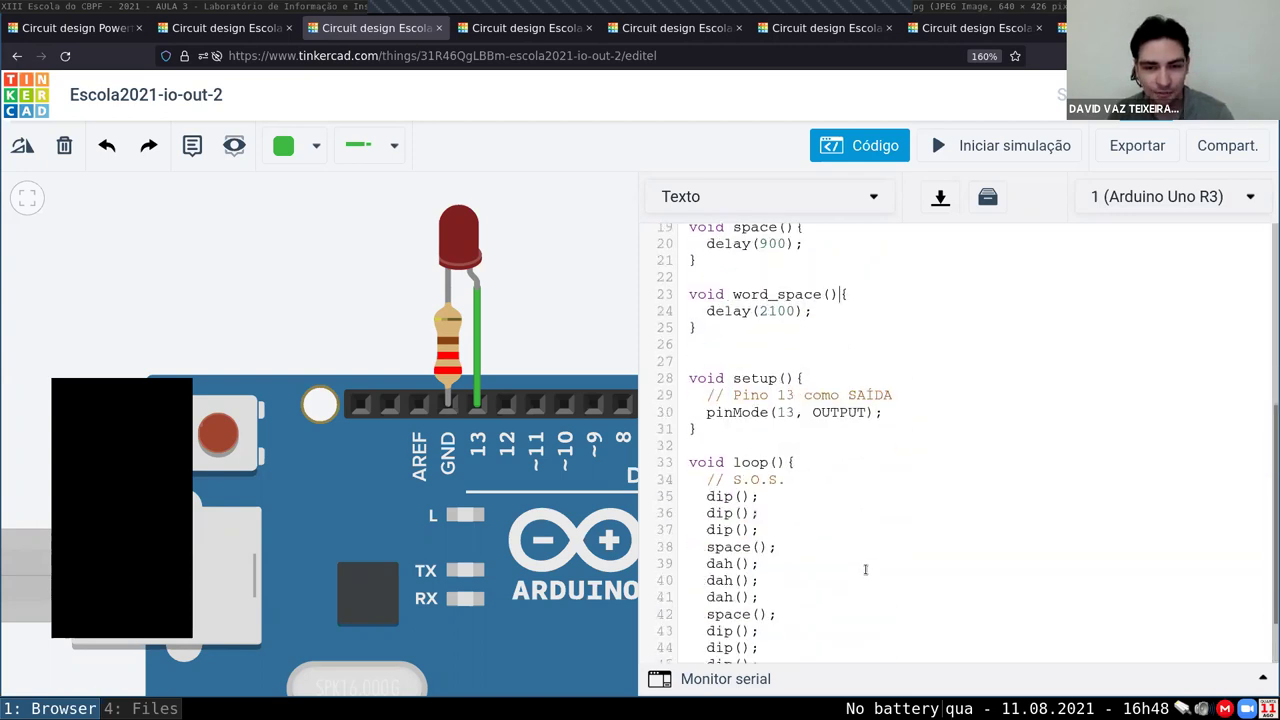
# - Switch to the Escola2021-io-out-3 circuit with three LEDs on a breadboard
pyautogui.click(501, 30)
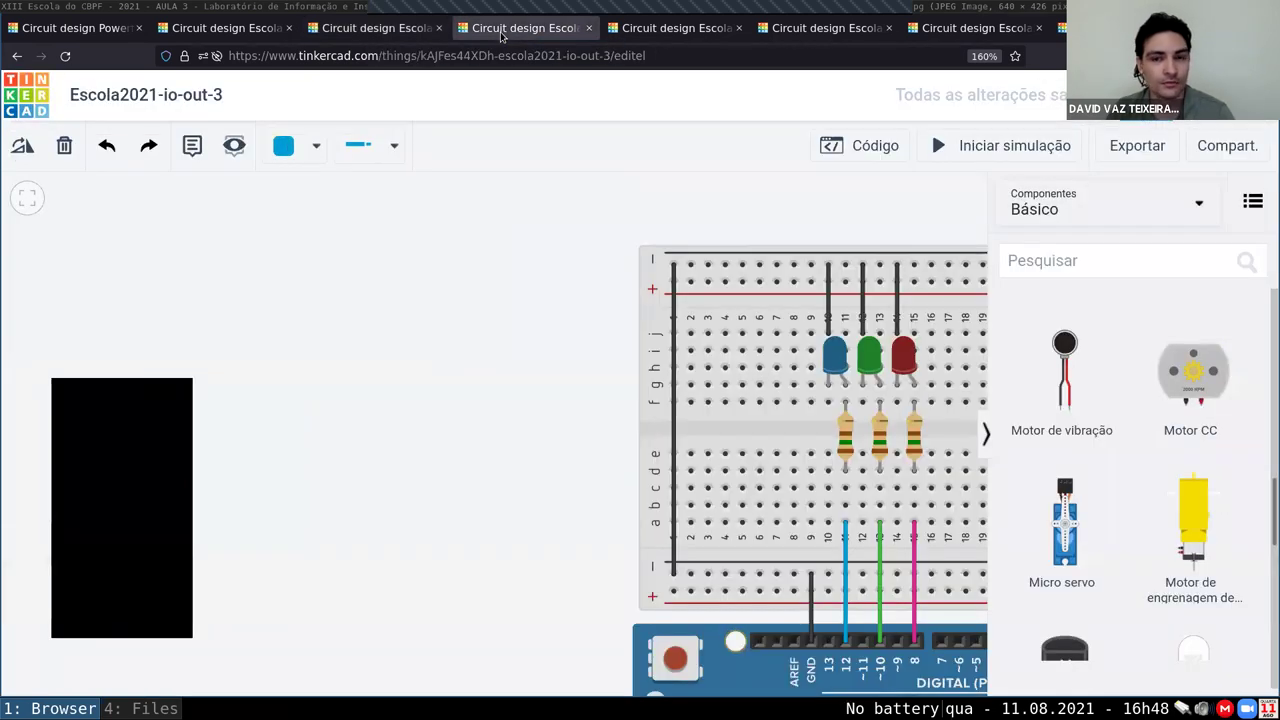
pyautogui.moveTo(566, 363); pyautogui.dragTo(250, 310)
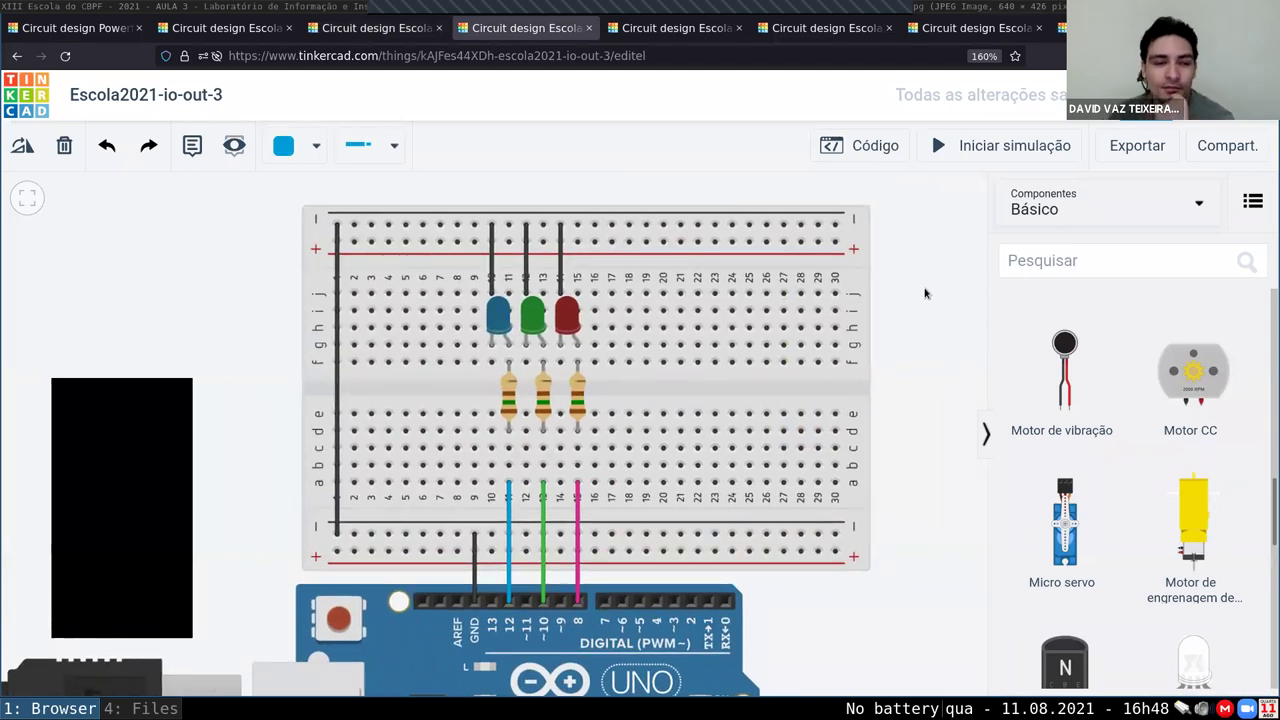
pyautogui.scroll(-1, 920, 437)
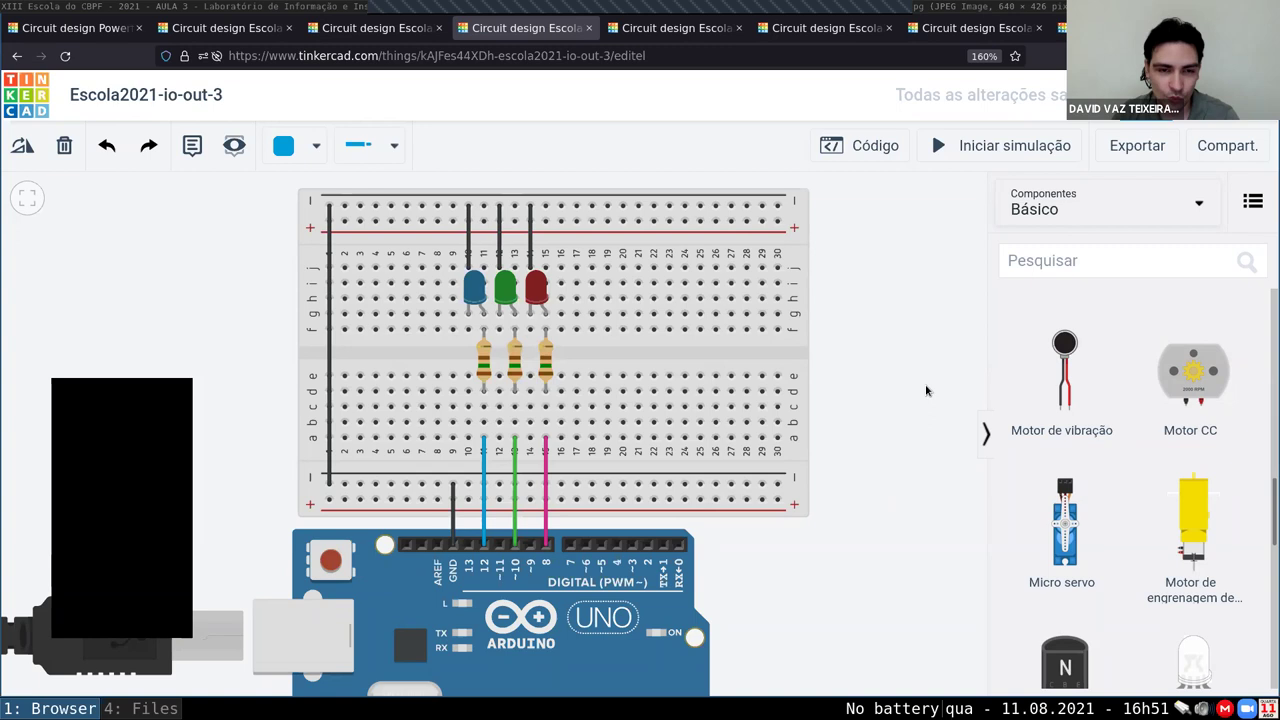
# - Inspect the blue LED, the three resistors below the LEDs and the wires linking them to the Arduino's digital pins
pyautogui.click(476, 291)
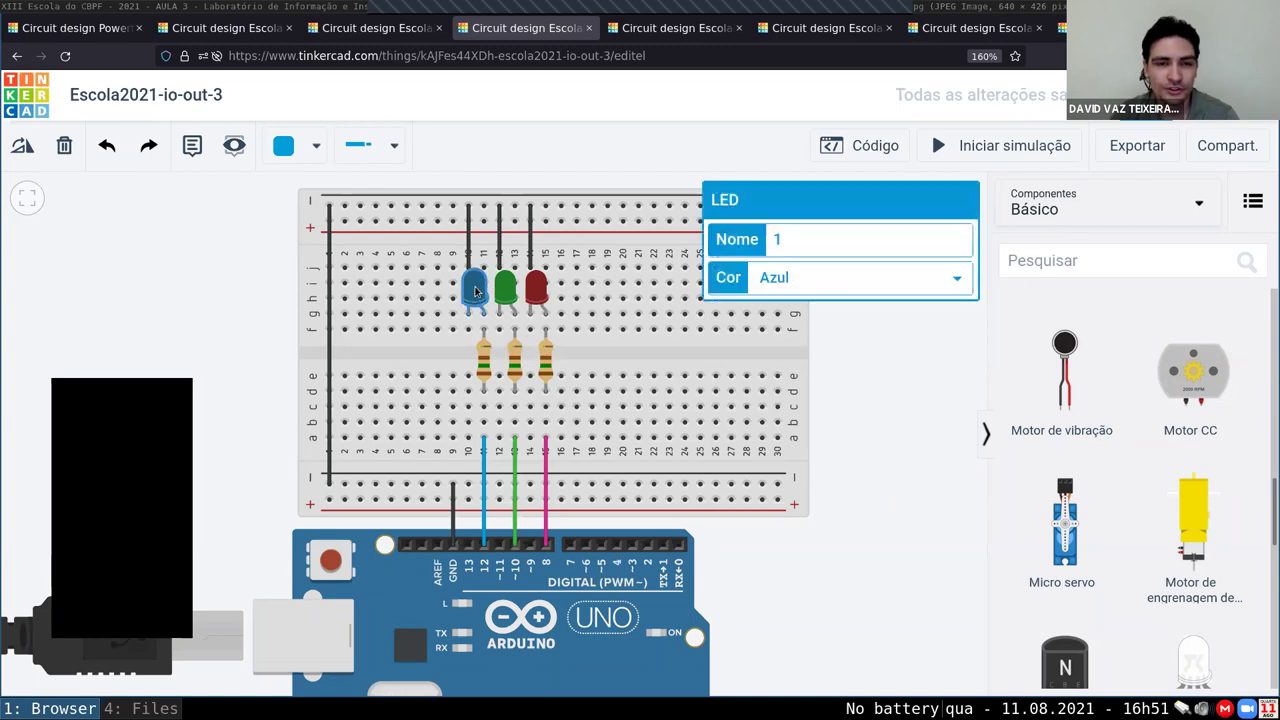
pyautogui.click(982, 338)
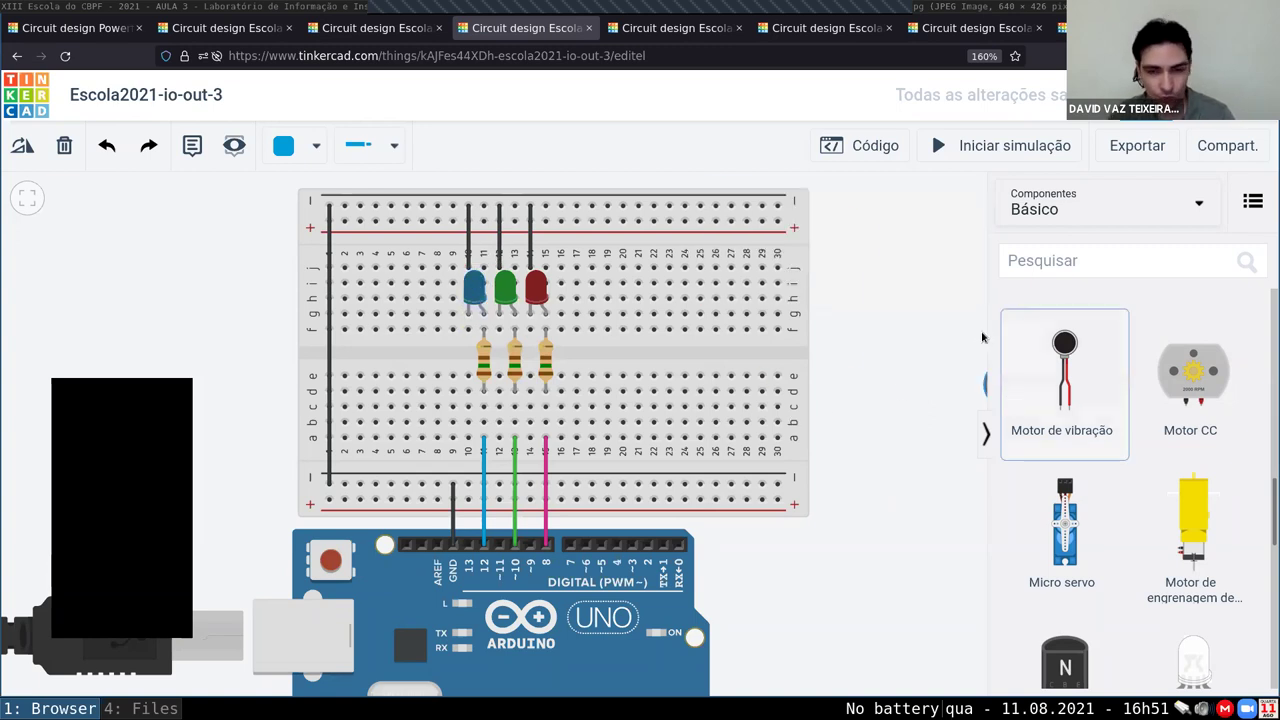
pyautogui.click(474, 286)
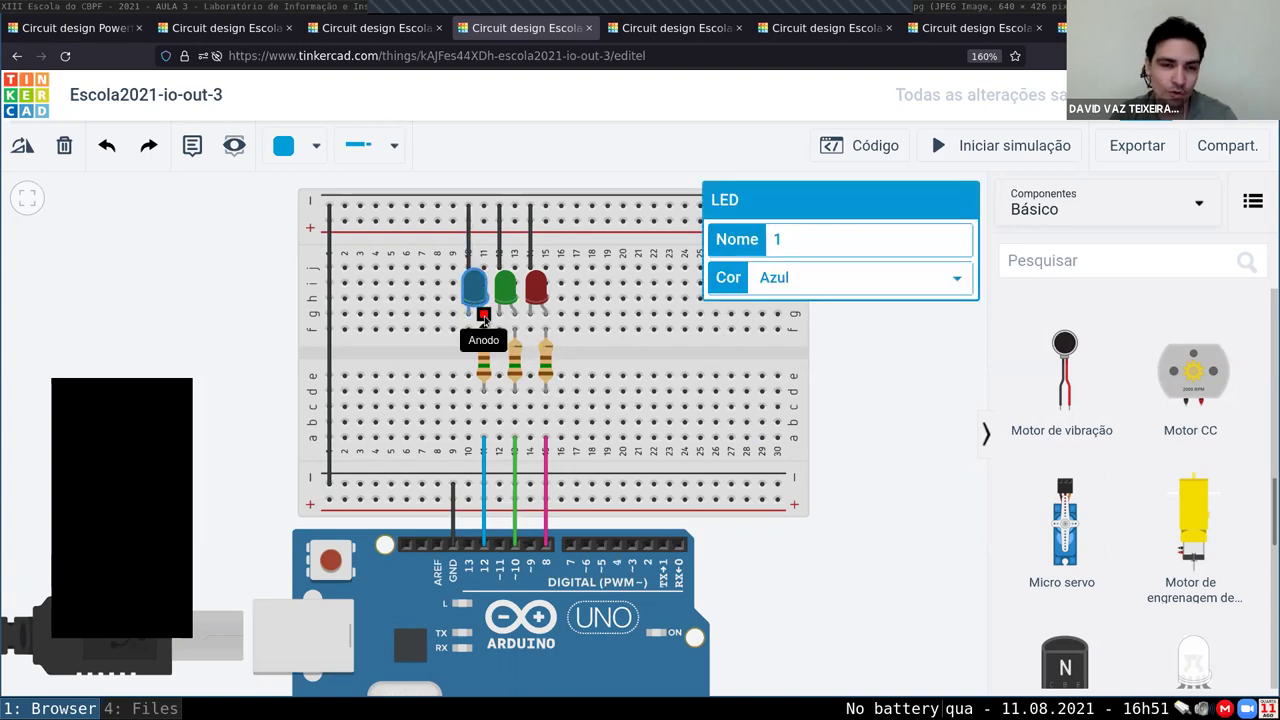
pyautogui.click(483, 358)
pyautogui.click(512, 366)
pyautogui.click(547, 364)
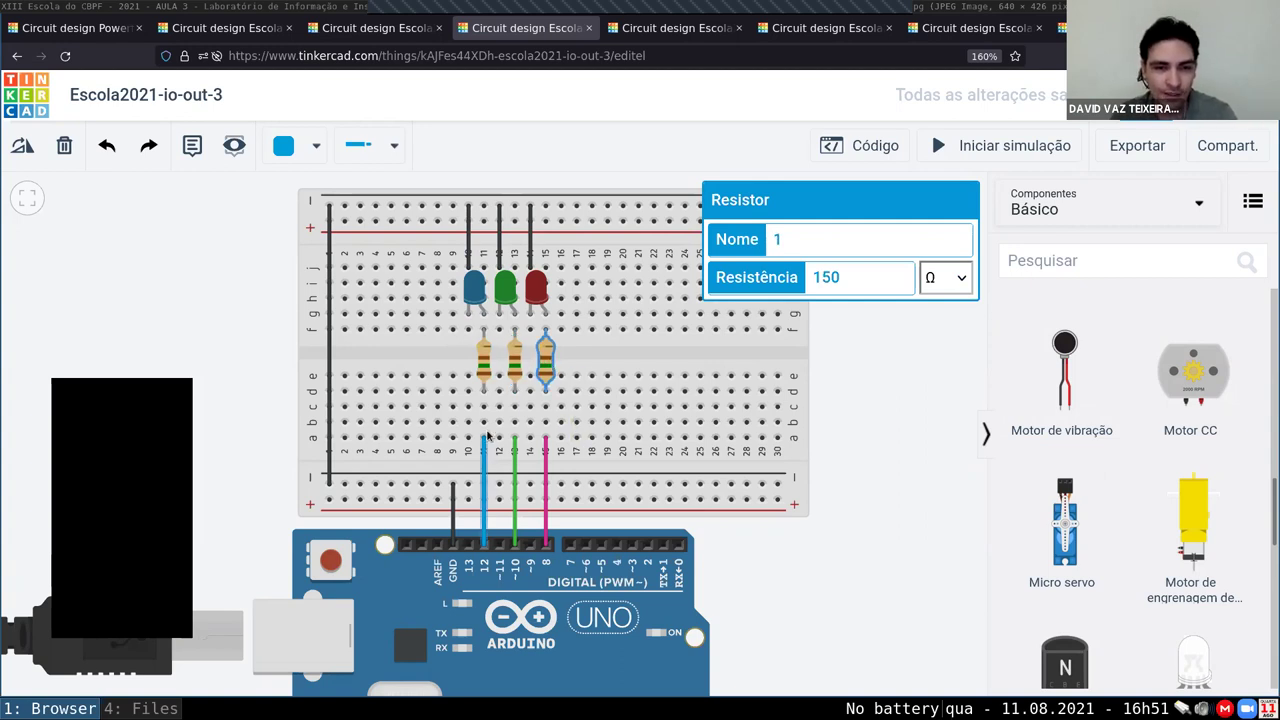
pyautogui.click(483, 330)
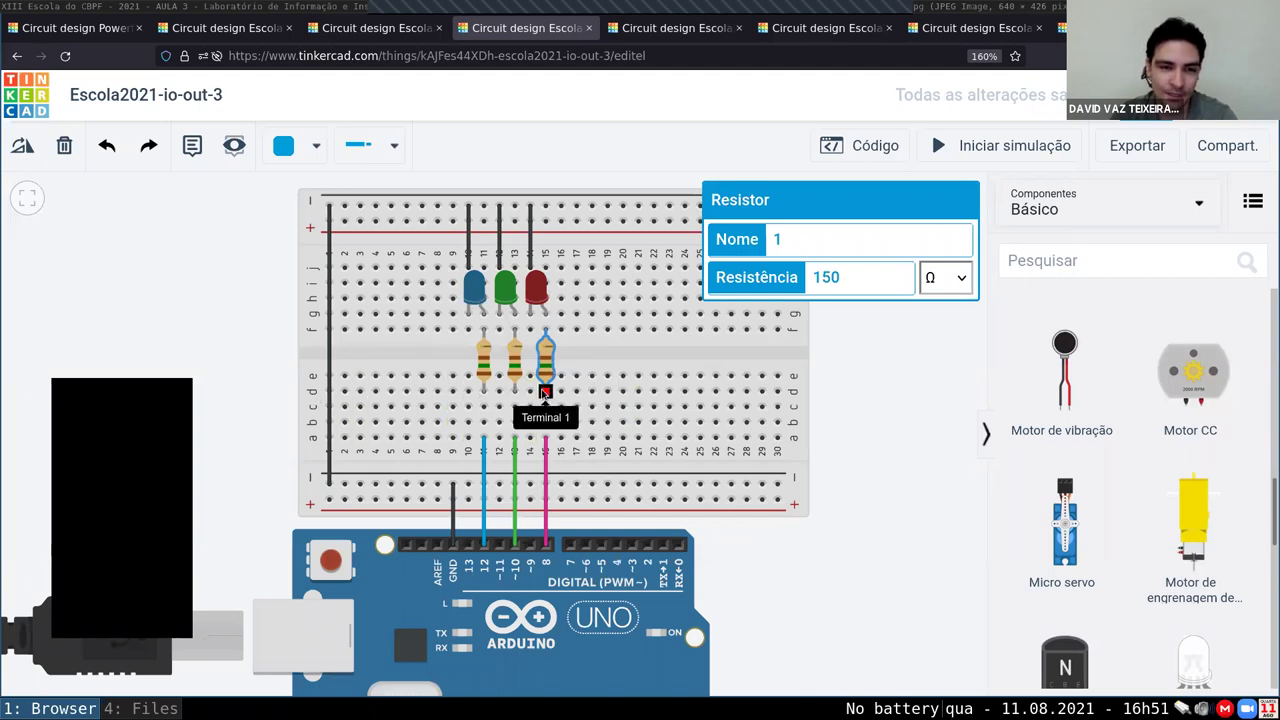
pyautogui.click(545, 445)
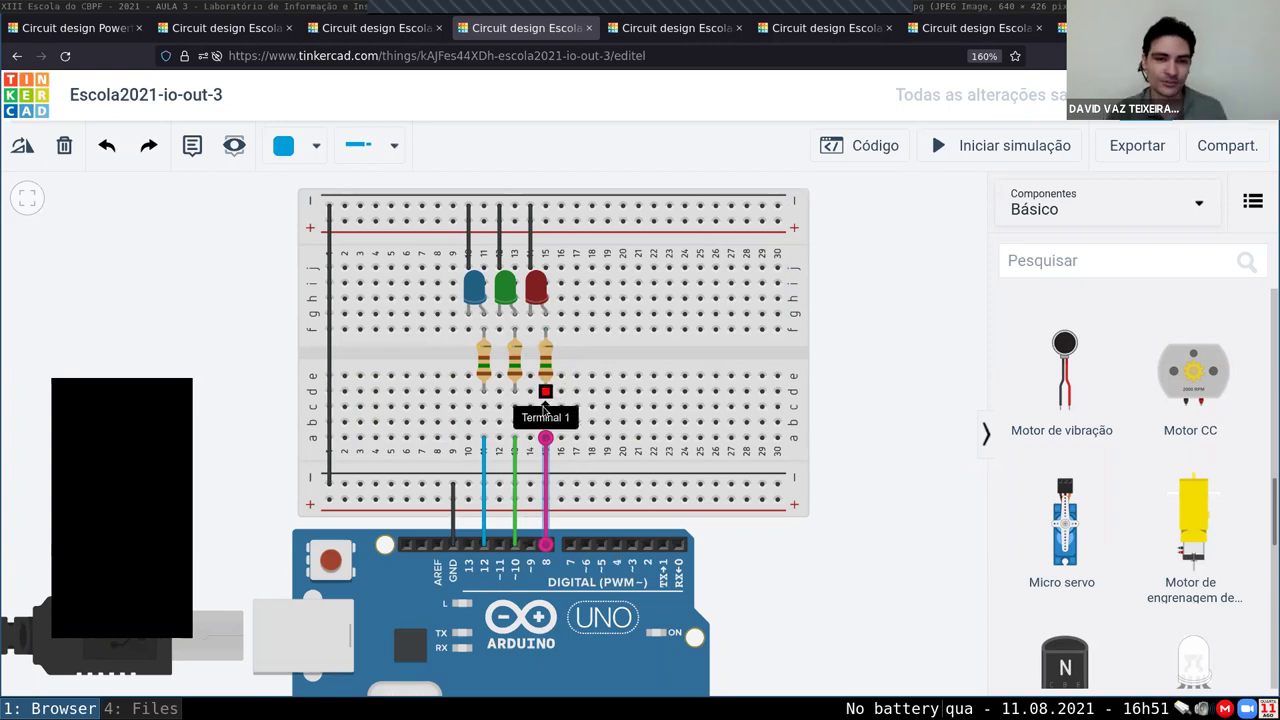
pyautogui.moveTo(545, 438)
pyautogui.mouseDown()
pyautogui.moveTo(569, 423)
pyautogui.moveTo(545, 392)
pyautogui.moveTo(545, 438)
pyautogui.mouseUp()
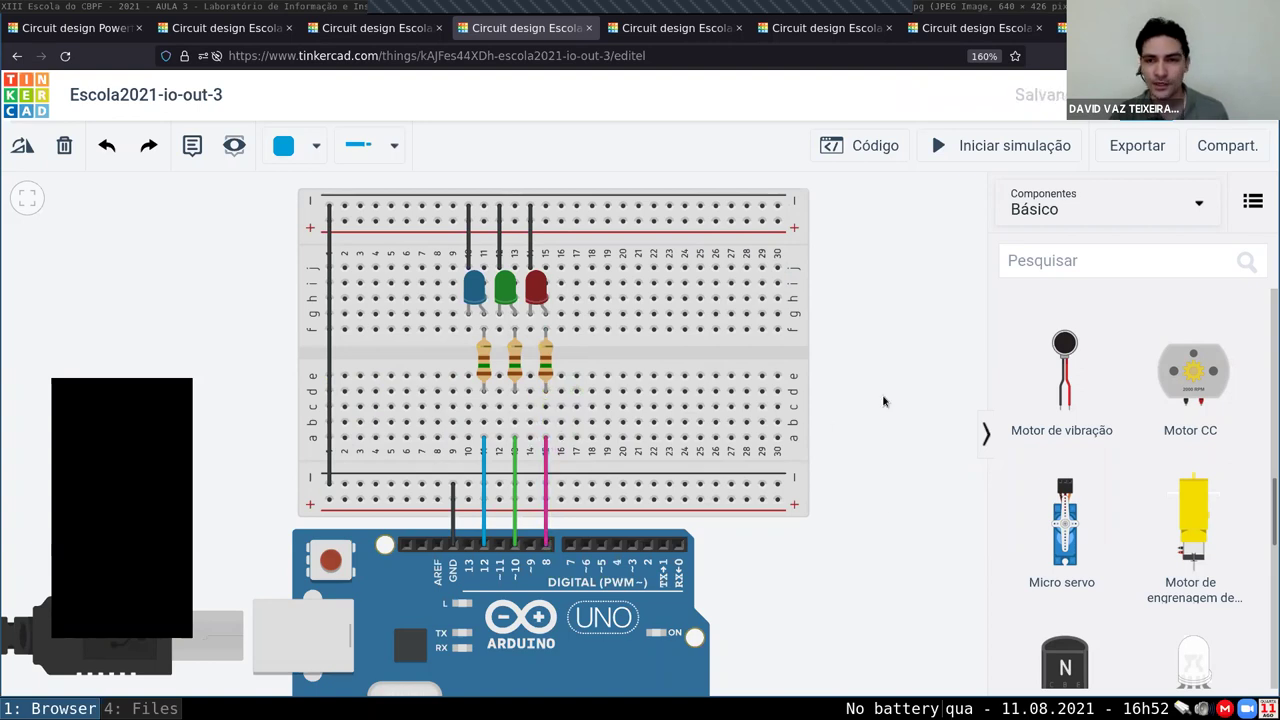
# - Open the sketch code of Escola2021-io-out-3 alongside the breadboard circuit
pyautogui.click(868, 150)
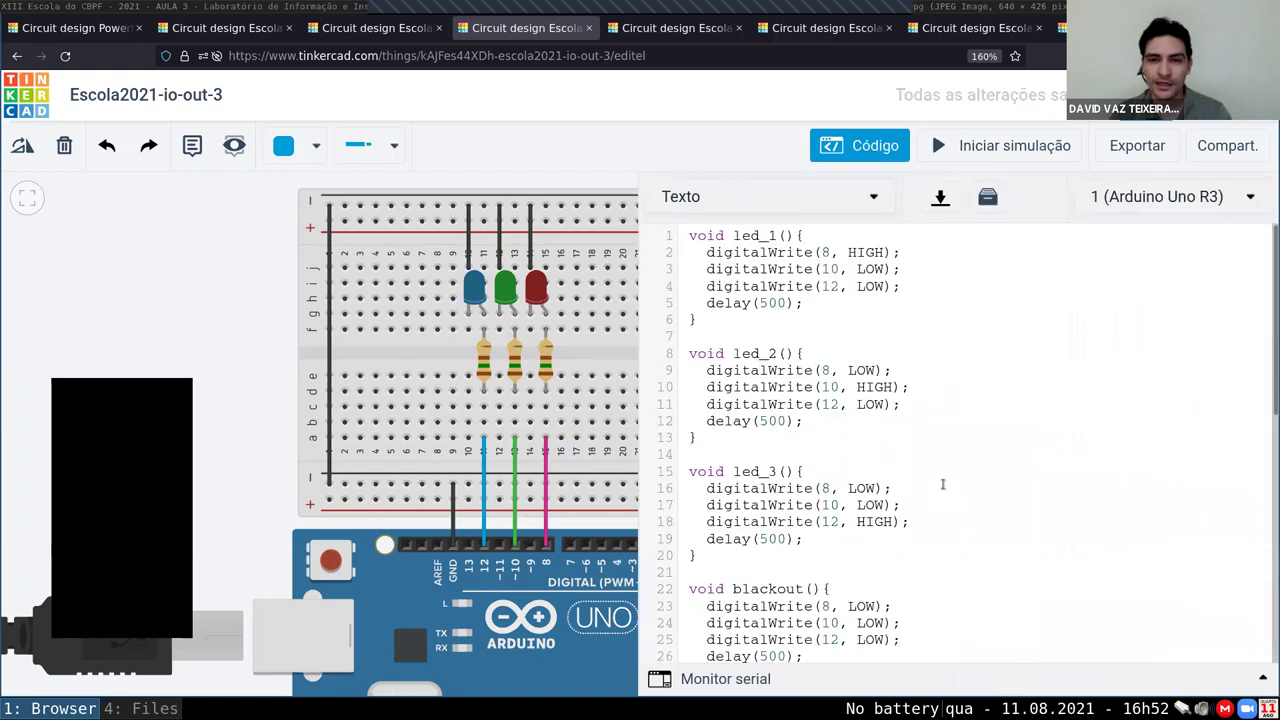
pyautogui.moveTo(228, 316); pyautogui.dragTo(98, 317)
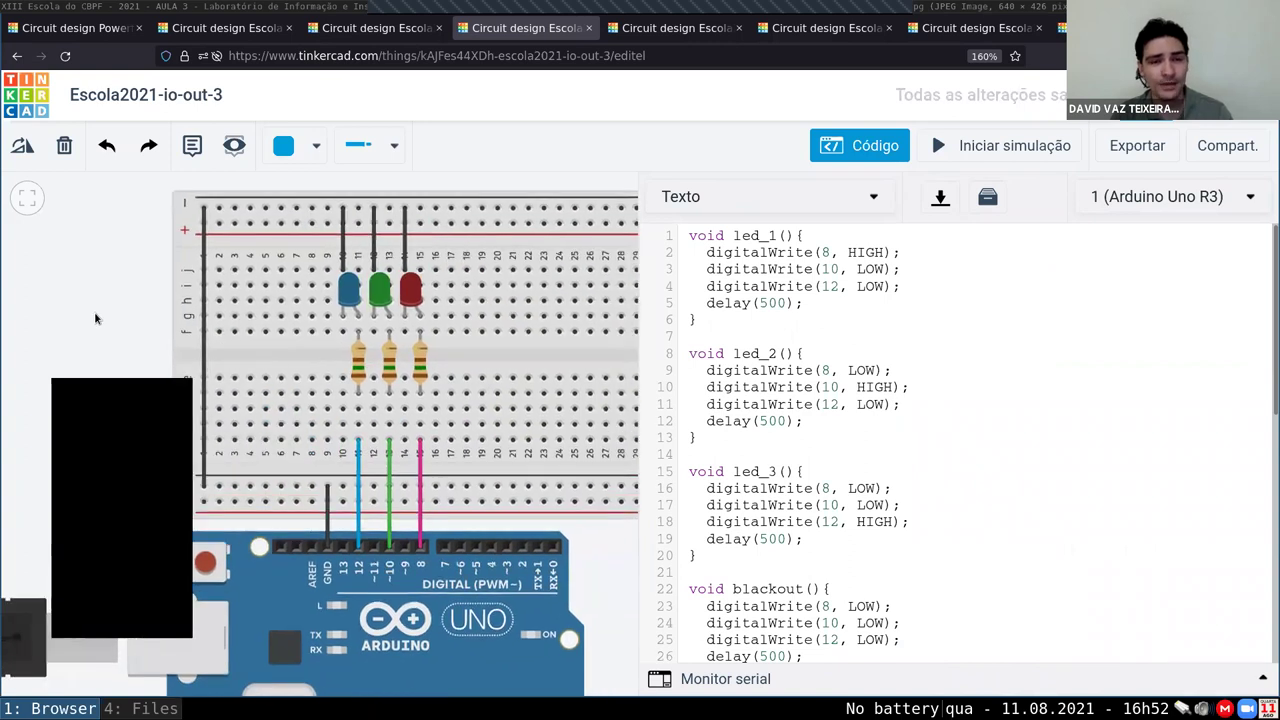
pyautogui.scroll(-2, 94, 311)
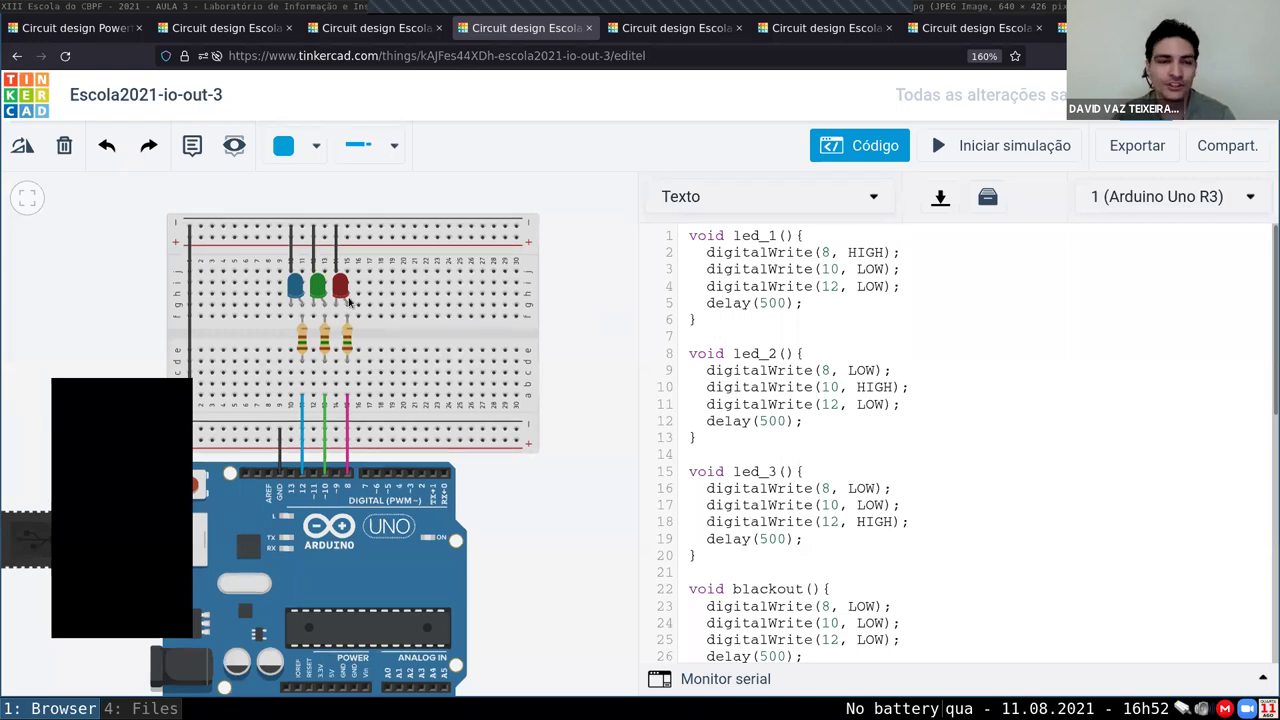
# - Compare the pin numbers in the LED functions with the wires plugged into Arduino pins 8, 10 and 12
pyautogui.click(778, 471)
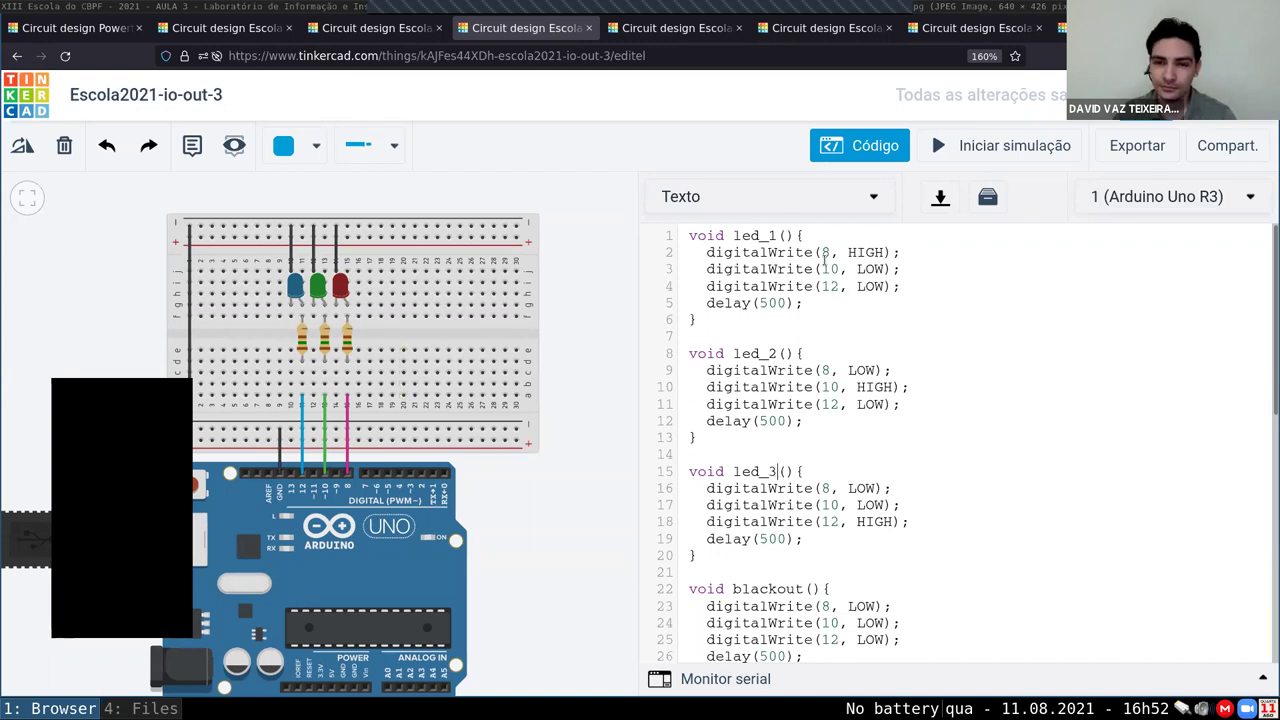
pyautogui.scroll(1, 340, 474)
pyautogui.scroll(4, 340, 474)
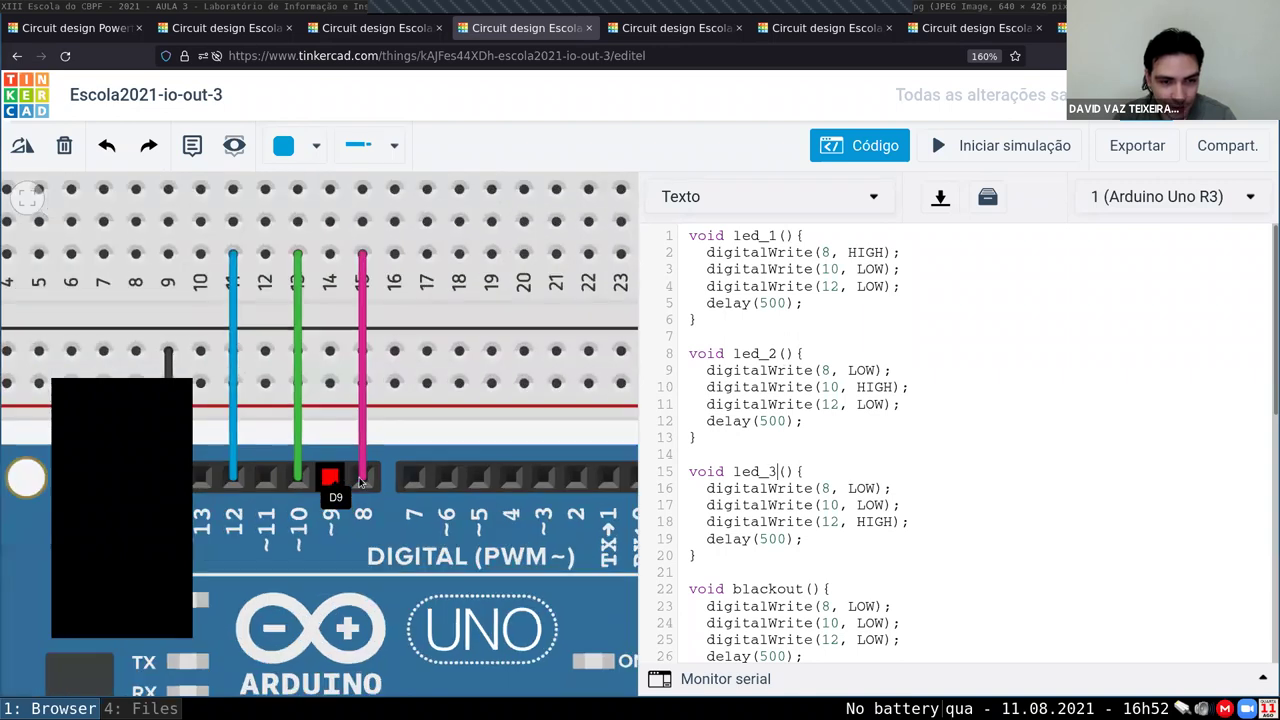
pyautogui.scroll(2, 464, 468)
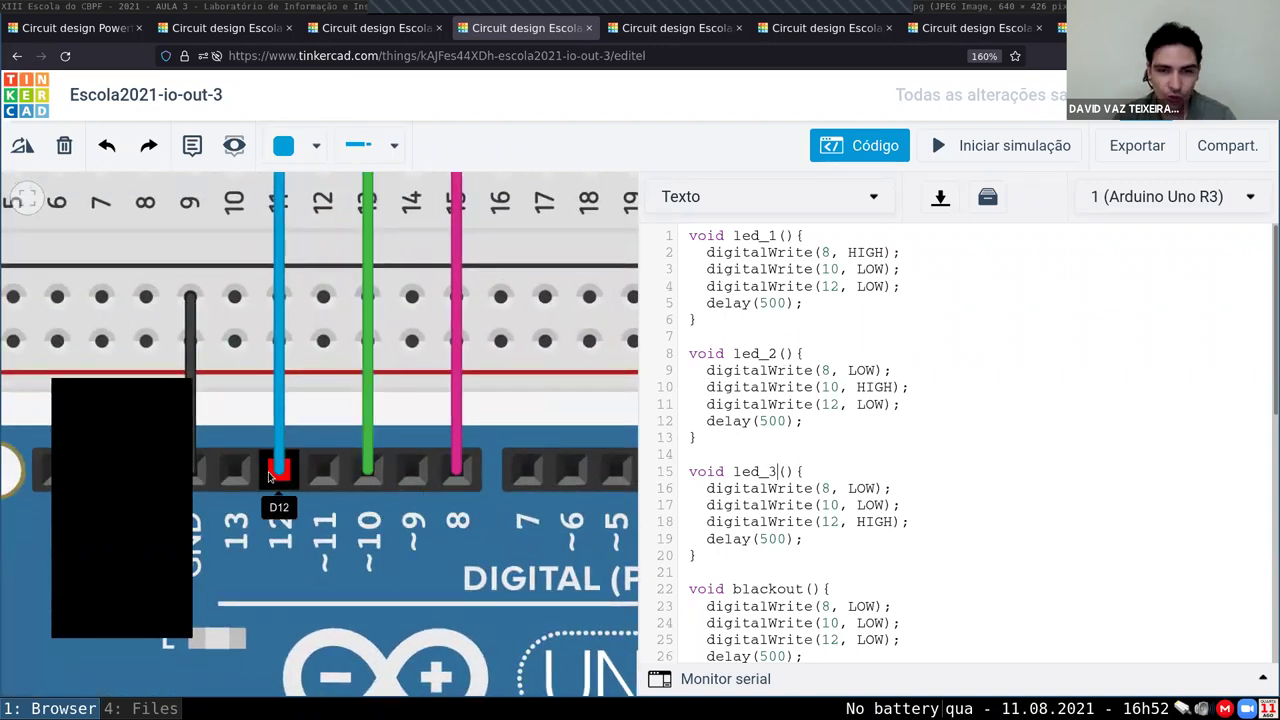
# - Examine the three pinMode calls in setup that define pins 8, 10 and 12 as OUTPUT
pyautogui.scroll(-5, 815, 315)
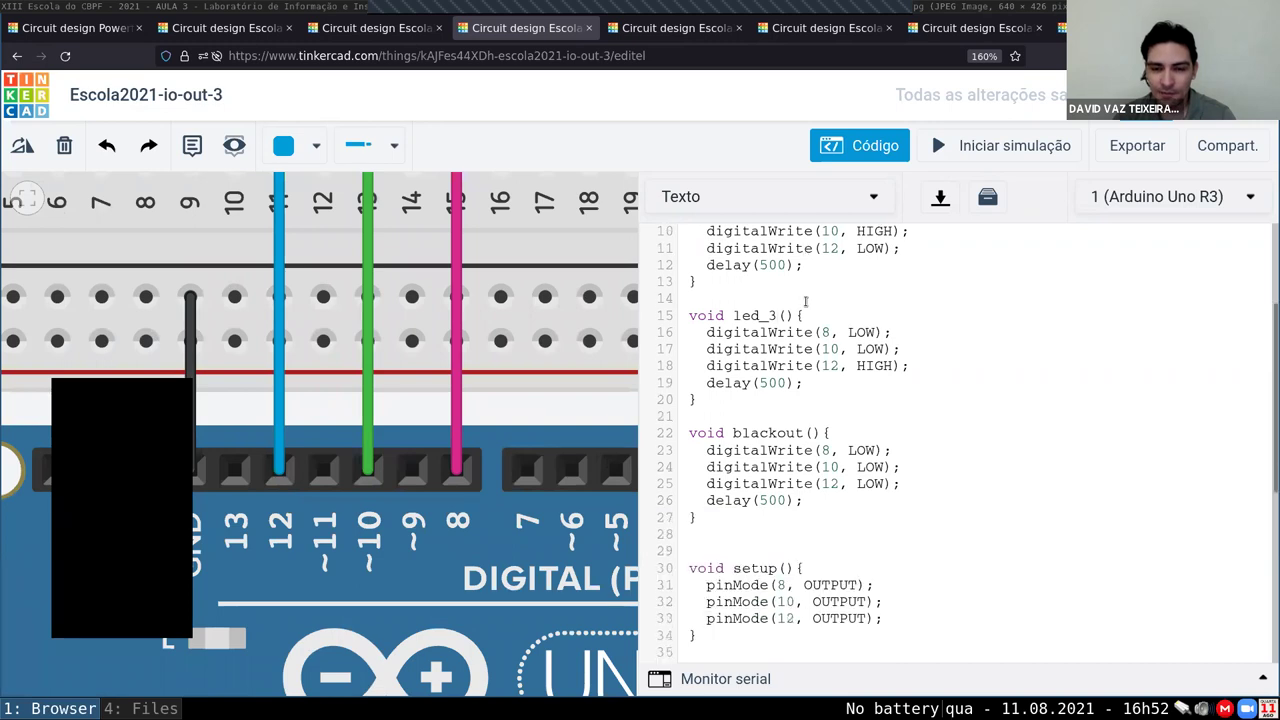
pyautogui.moveTo(895, 411); pyautogui.dragTo(691, 385)
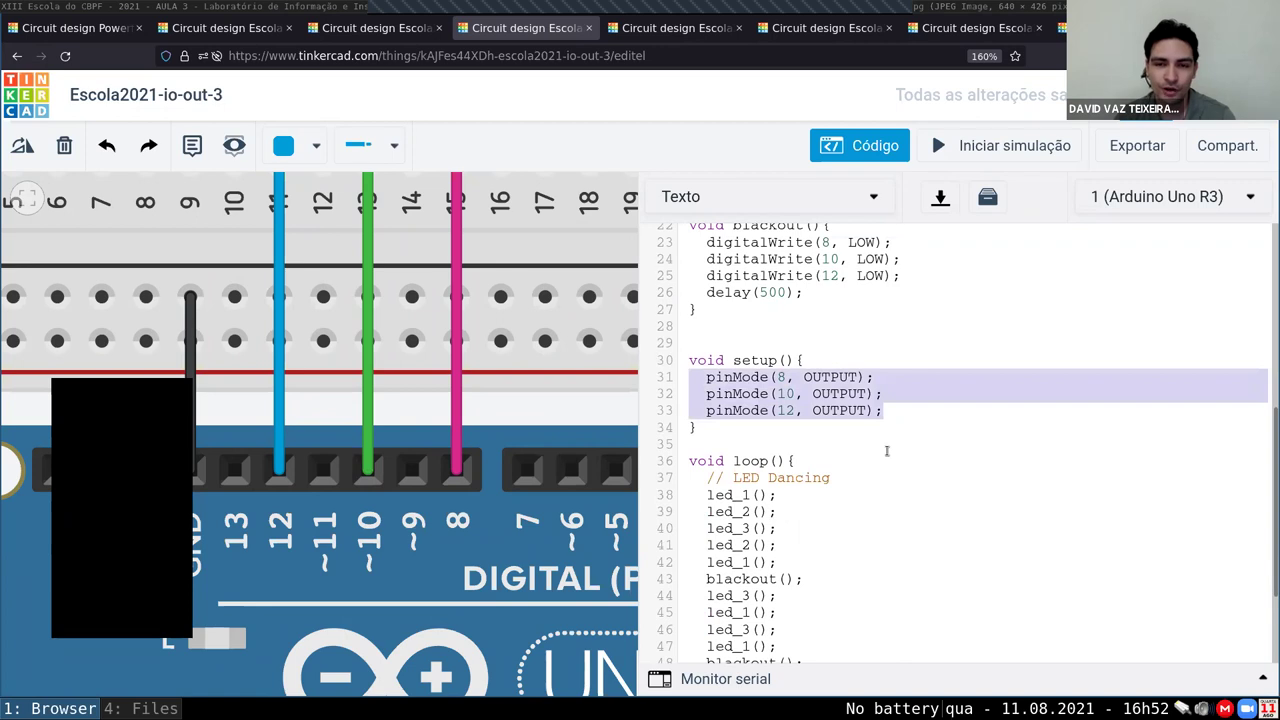
pyautogui.click(784, 393)
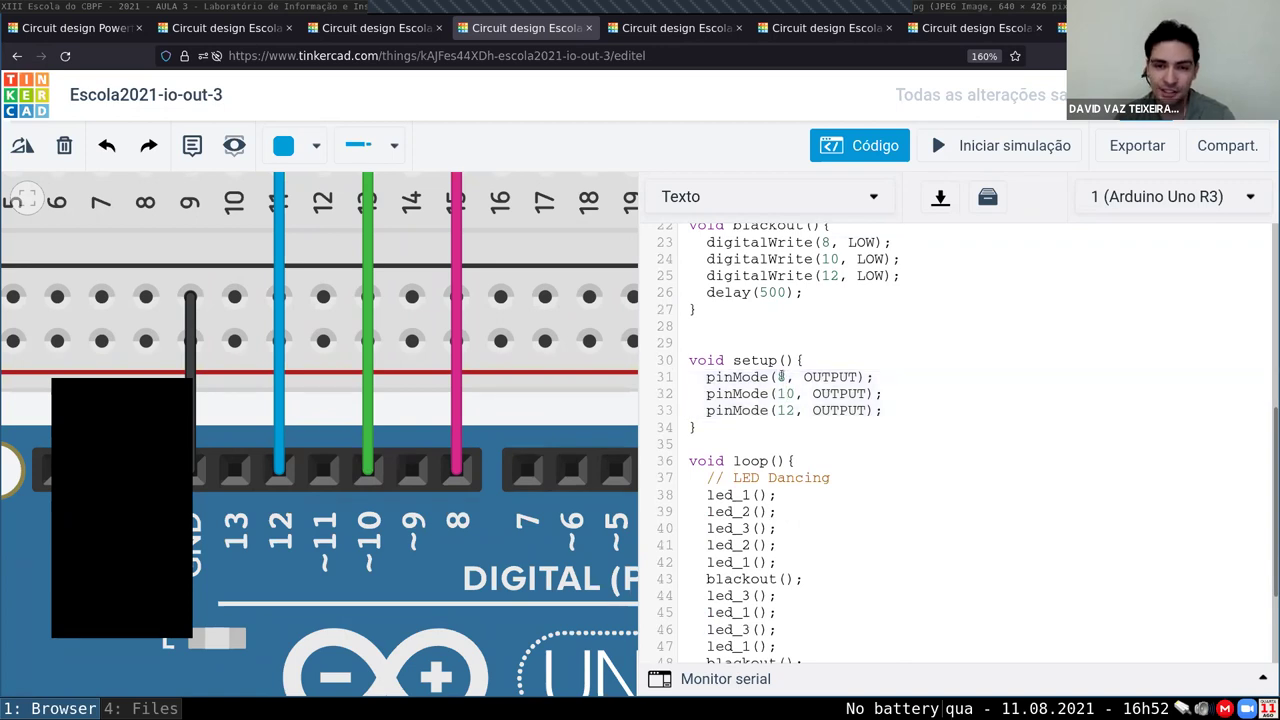
pyautogui.press('Down')
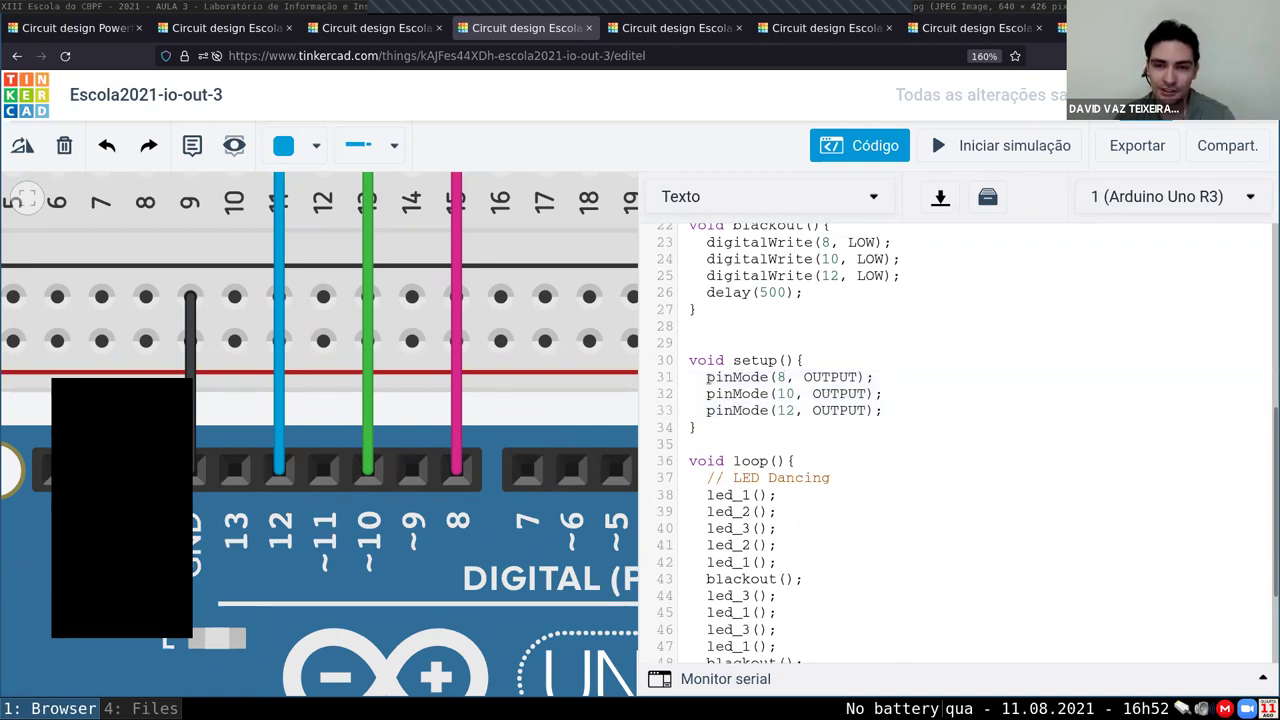
pyautogui.moveTo(707, 377); pyautogui.dragTo(767, 377)
pyautogui.doubleClick(815, 377)
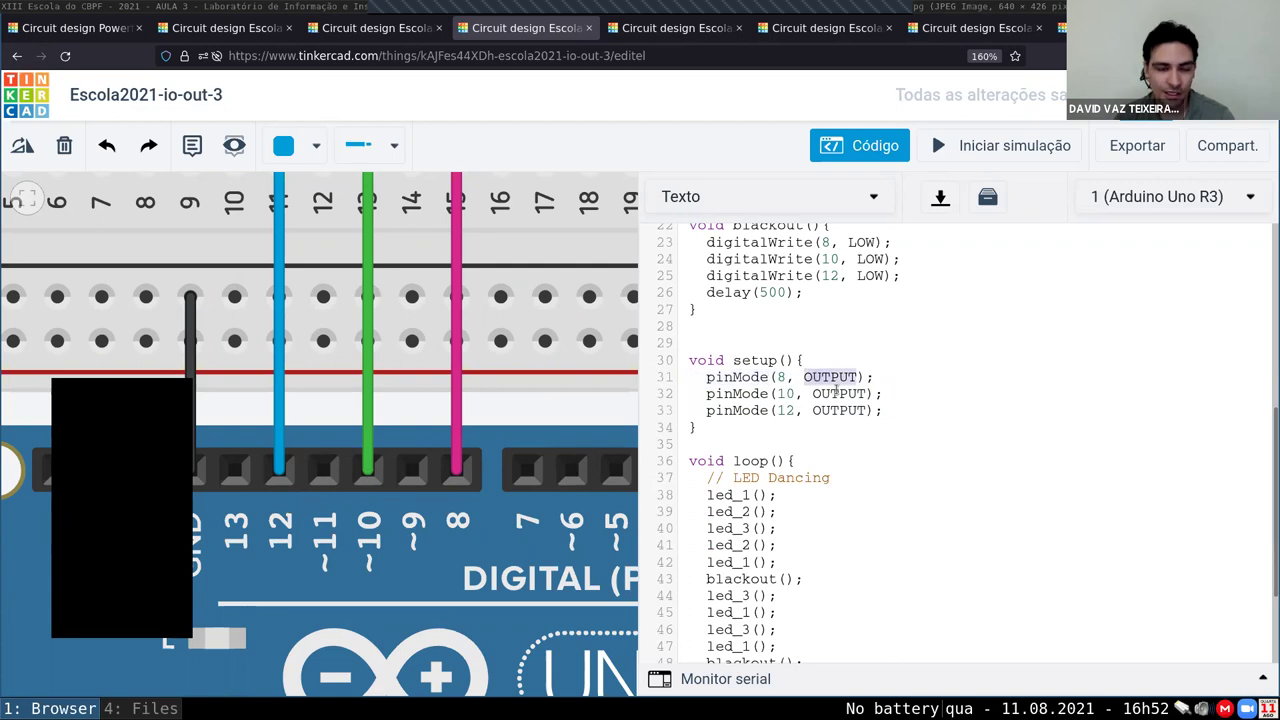
pyautogui.click(837, 393)
# - Examine the led_1 function as a complete block, along with its name
pyautogui.scroll(5, 837, 393)
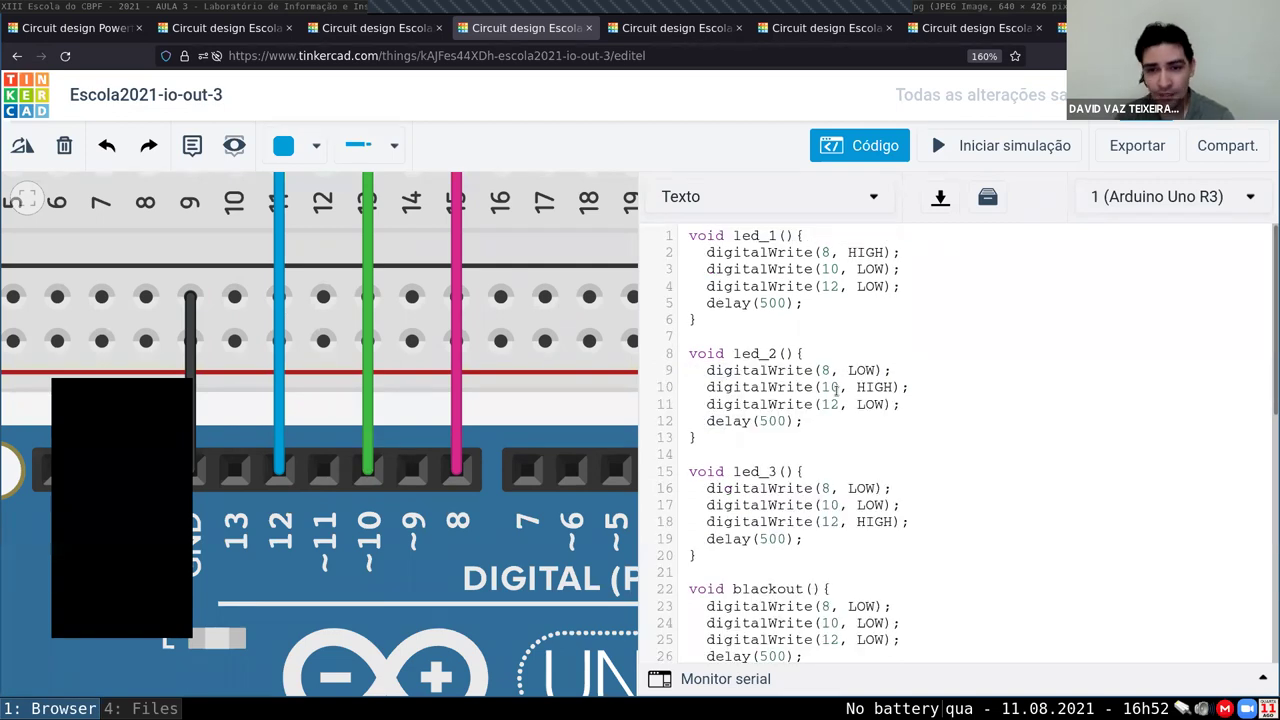
pyautogui.click(754, 313)
pyautogui.hotkey('shift', 'Up')
pyautogui.hotkey('shift', 'Up')
pyautogui.hotkey('shift', 'Up')
pyautogui.hotkey('shift', 'Up')
pyautogui.hotkey('shift', 'Up')
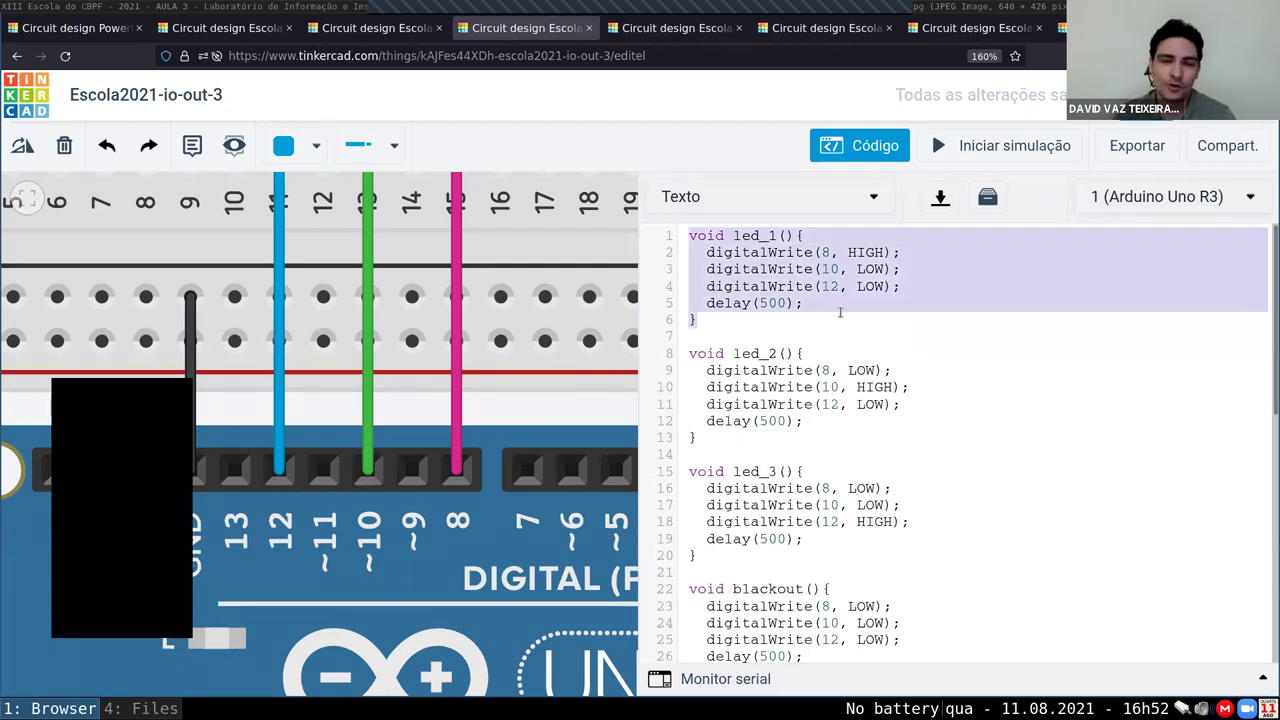
pyautogui.click(844, 314)
pyautogui.doubleClick(770, 236)
pyautogui.click(832, 286)
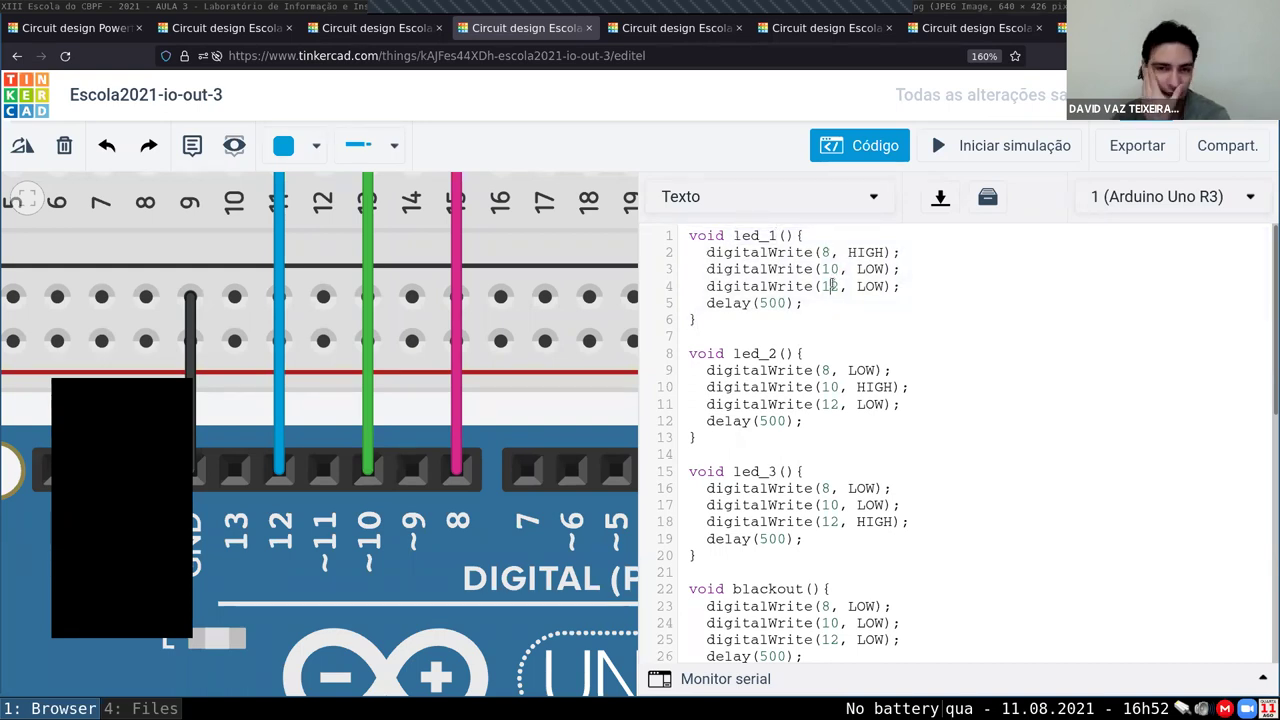
# - Examine led_1's digitalWrite calls: pin 8 set HIGH, pins 10 and 12 set LOW
pyautogui.moveTo(706, 251); pyautogui.dragTo(940, 252)
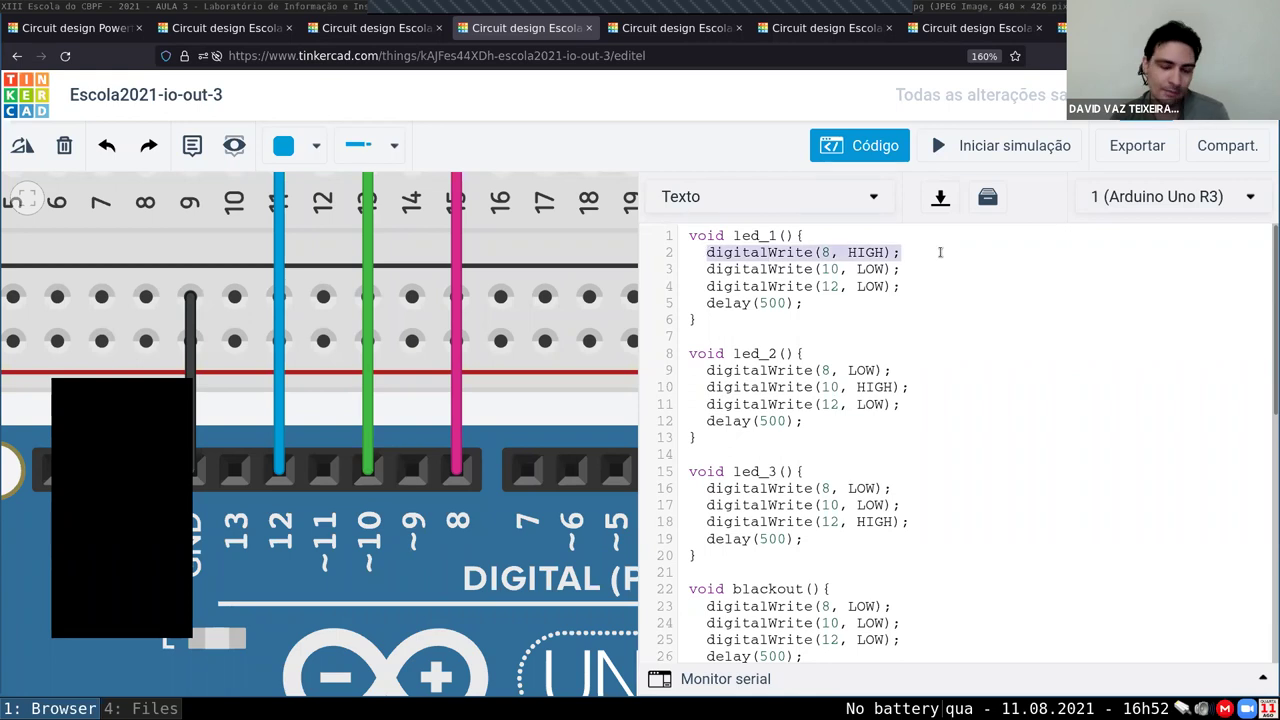
pyautogui.moveTo(676, 284); pyautogui.dragTo(660, 251)
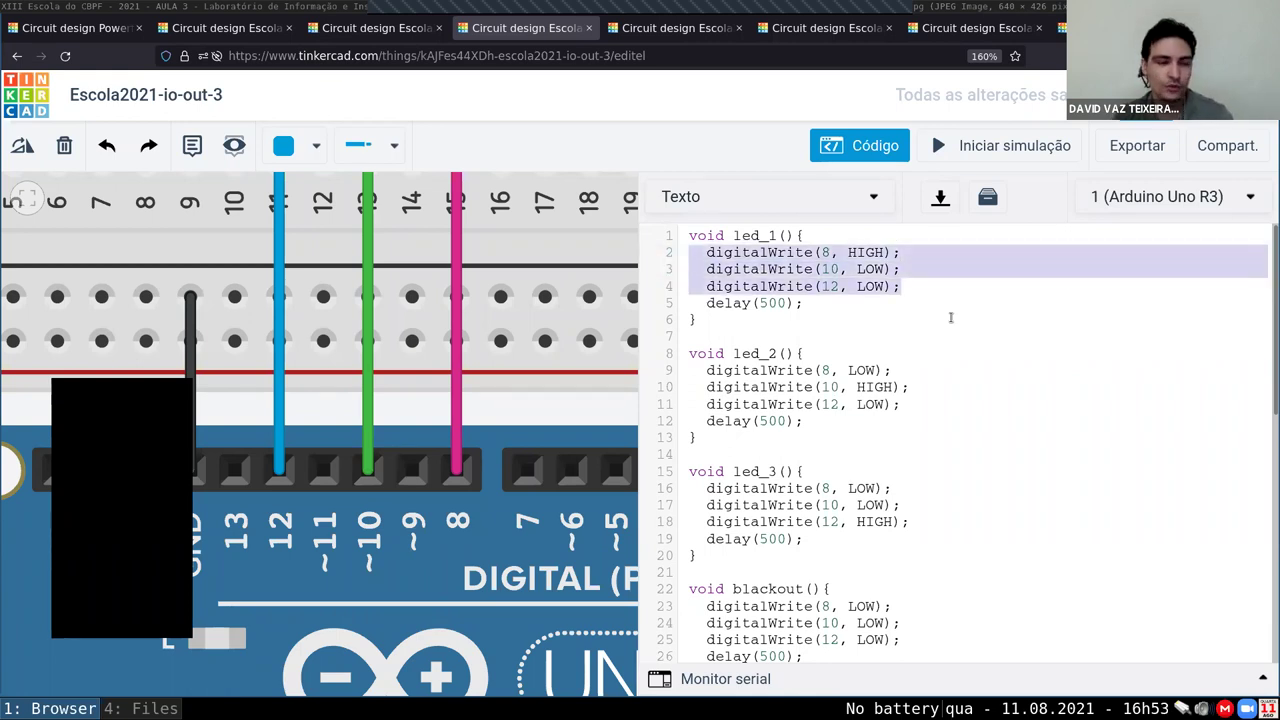
pyautogui.click(913, 311)
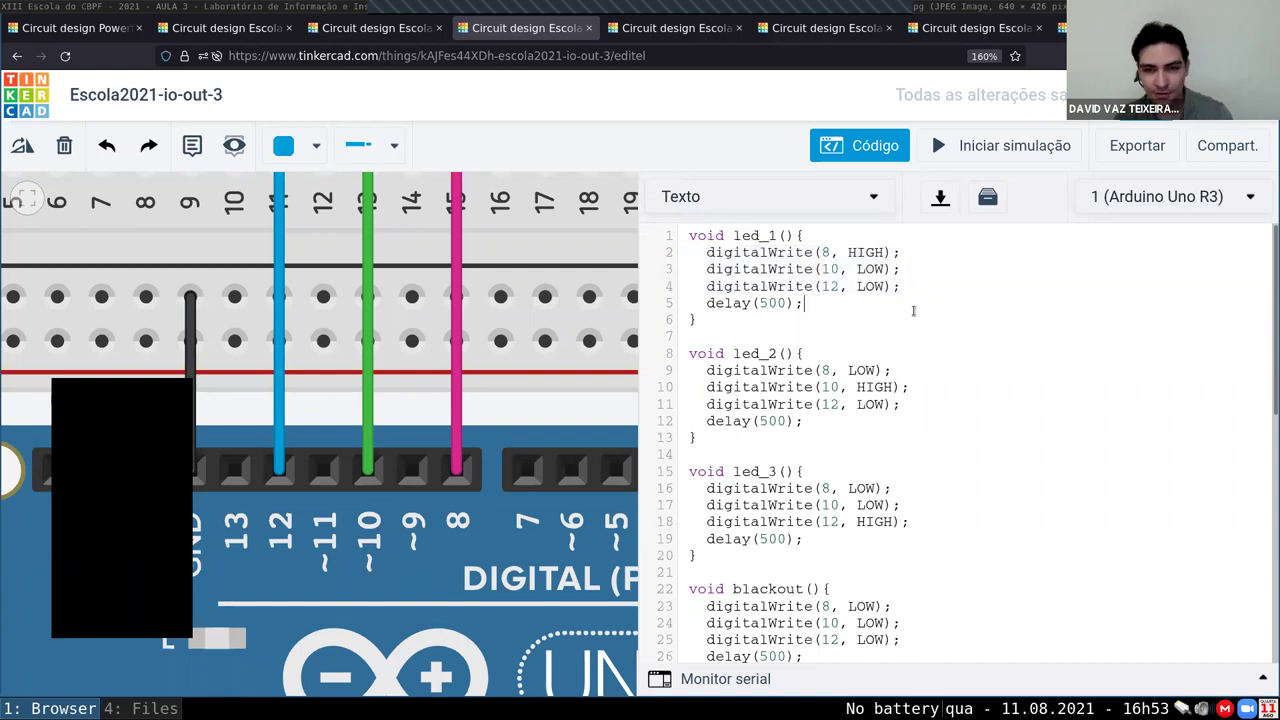
# - Examine the led_2 function's name and its digitalWrite calls for pins 8, 10 and 12
pyautogui.moveTo(733, 354); pyautogui.dragTo(778, 354)
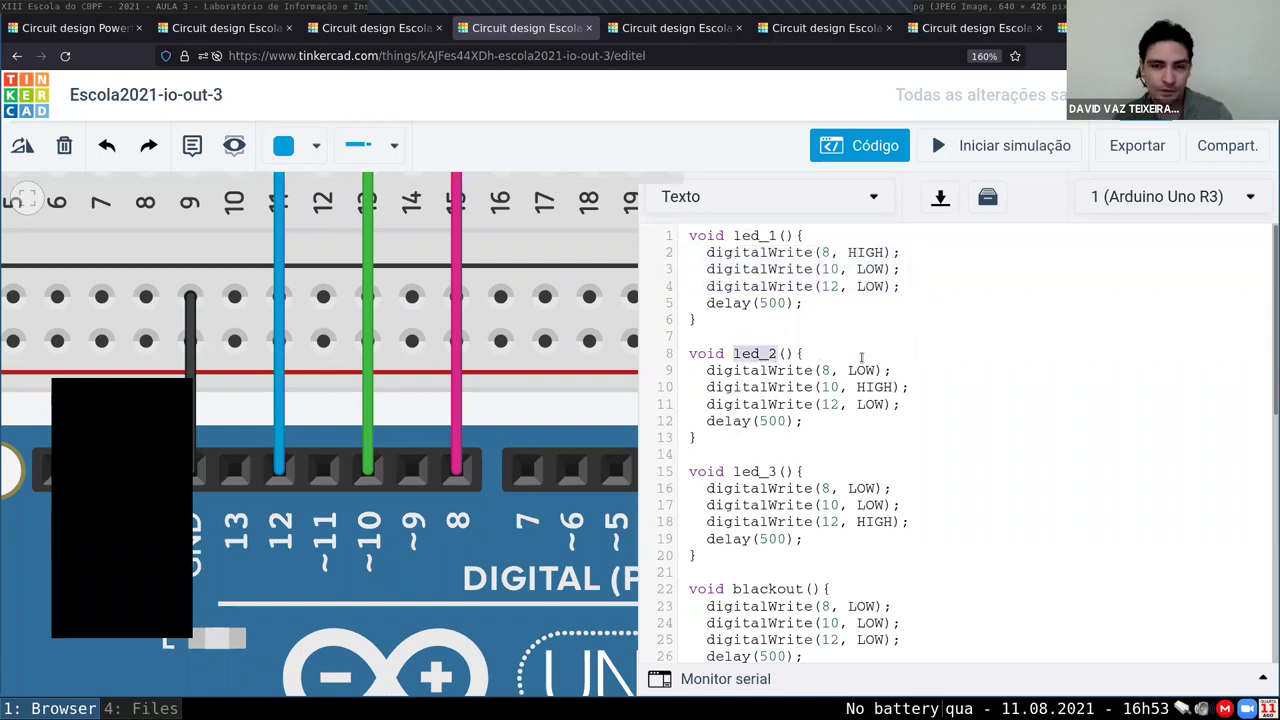
pyautogui.click(944, 373)
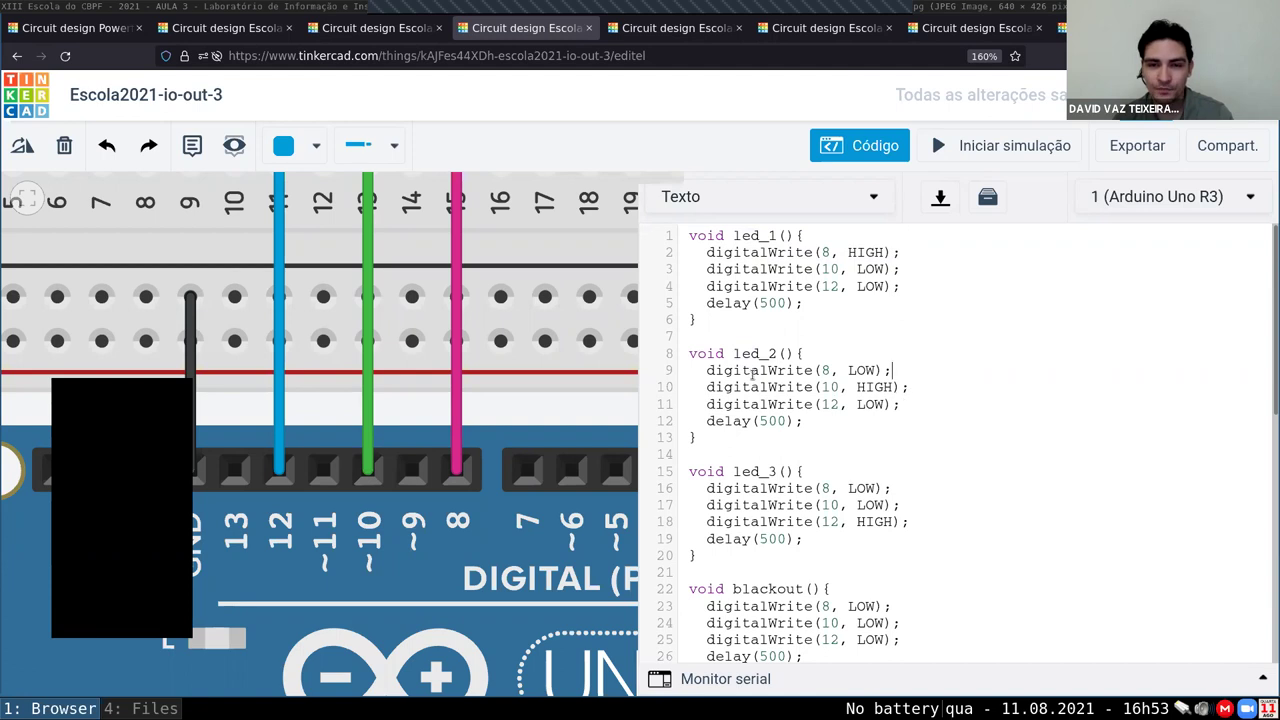
pyautogui.moveTo(701, 371); pyautogui.dragTo(943, 370)
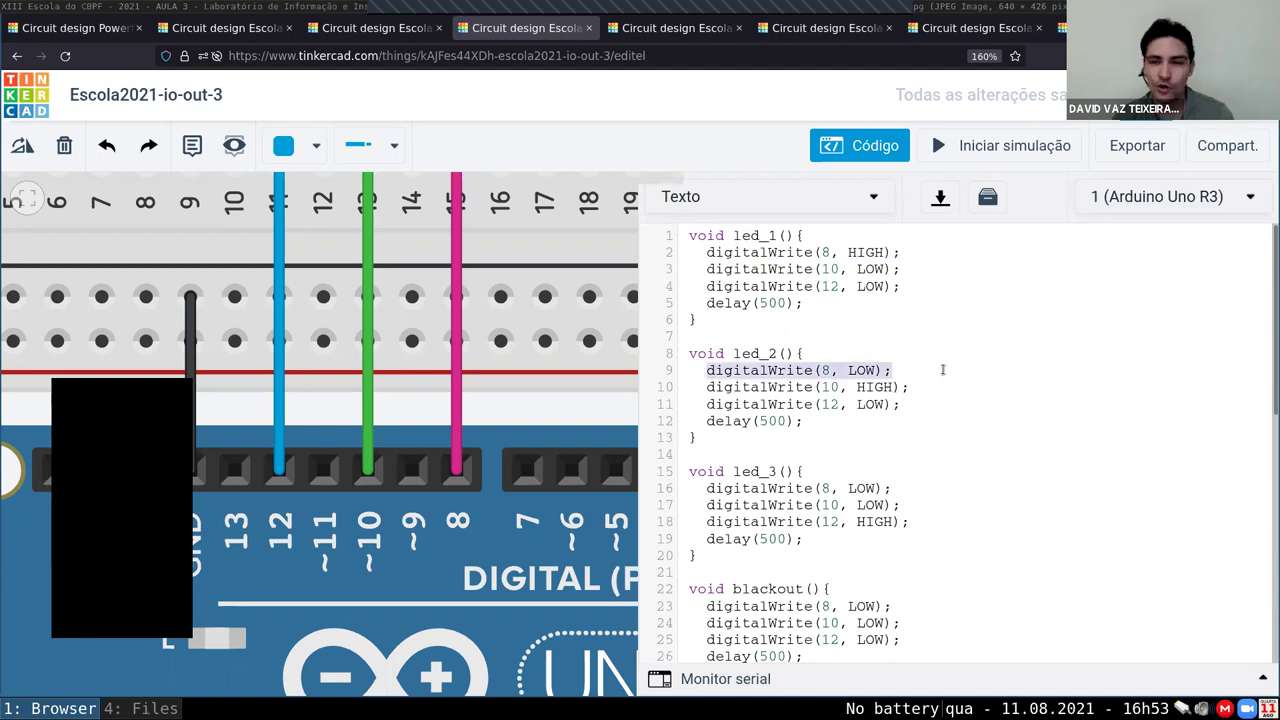
pyautogui.moveTo(708, 390)
pyautogui.mouseDown()
pyautogui.moveTo(977, 388)
pyautogui.moveTo(920, 403)
pyautogui.moveTo(687, 403)
pyautogui.mouseUp()
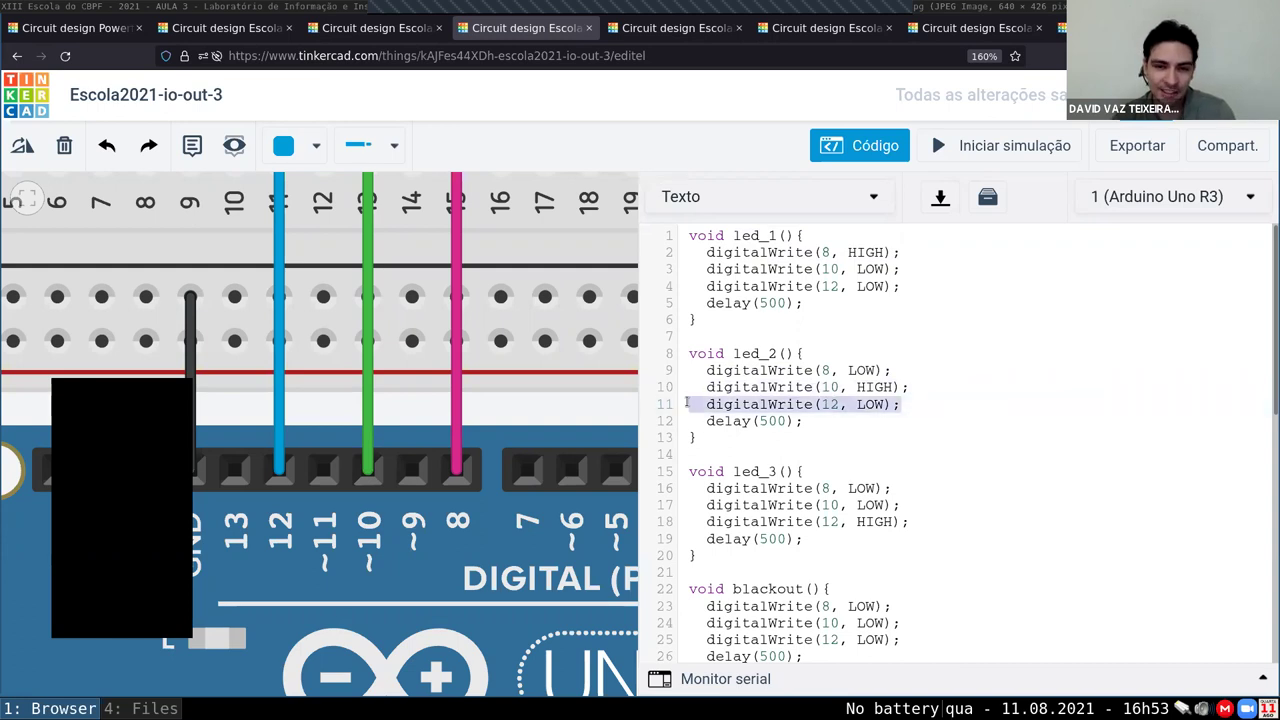
pyautogui.click(768, 404)
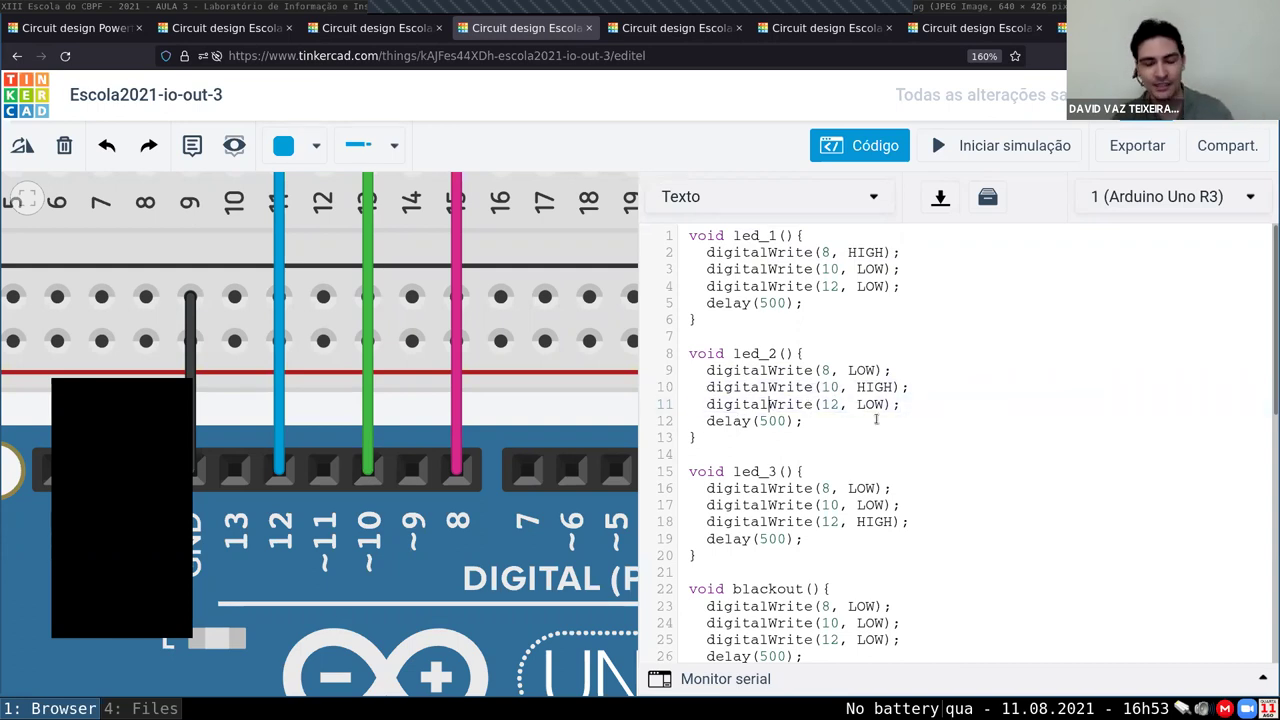
# - Examine the led_3 function's name and its digitalWrite calls, starting with pin 12 and working back to pin 8
pyautogui.scroll(-1, 903, 409)
pyautogui.moveTo(742, 420); pyautogui.dragTo(810, 420)
pyautogui.moveTo(918, 470); pyautogui.dragTo(684, 470)
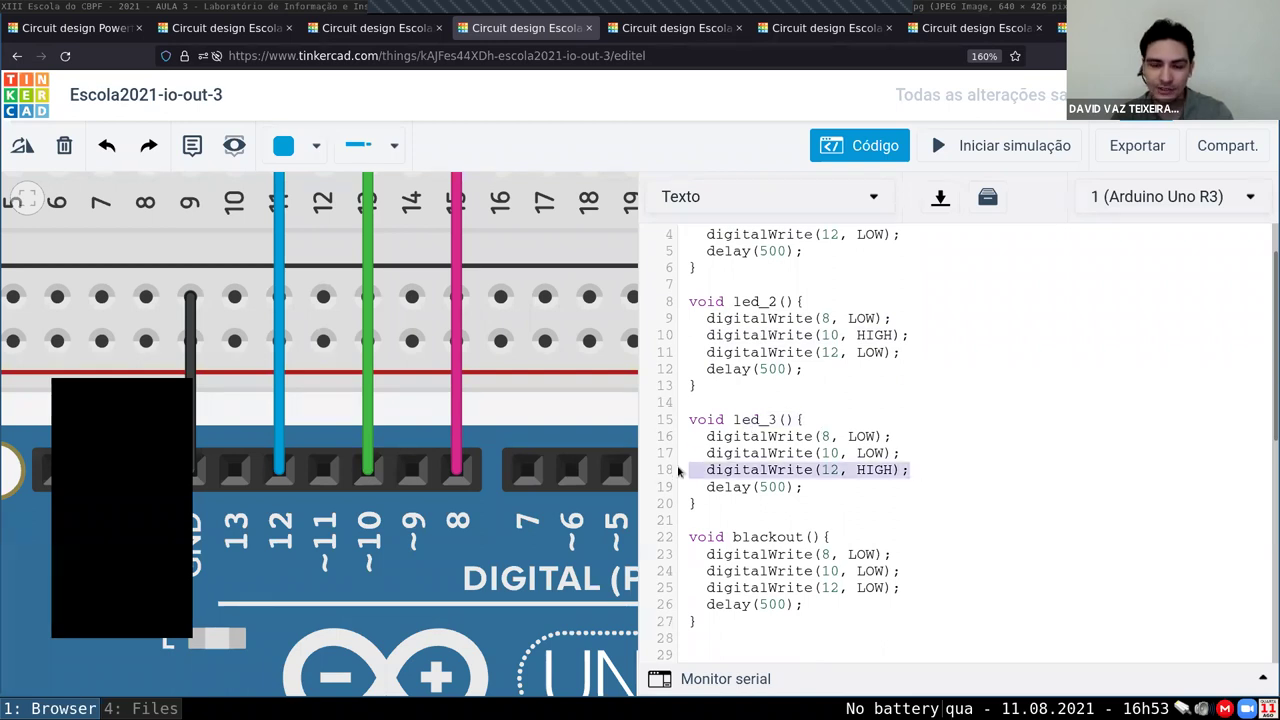
pyautogui.moveTo(955, 450); pyautogui.dragTo(677, 437)
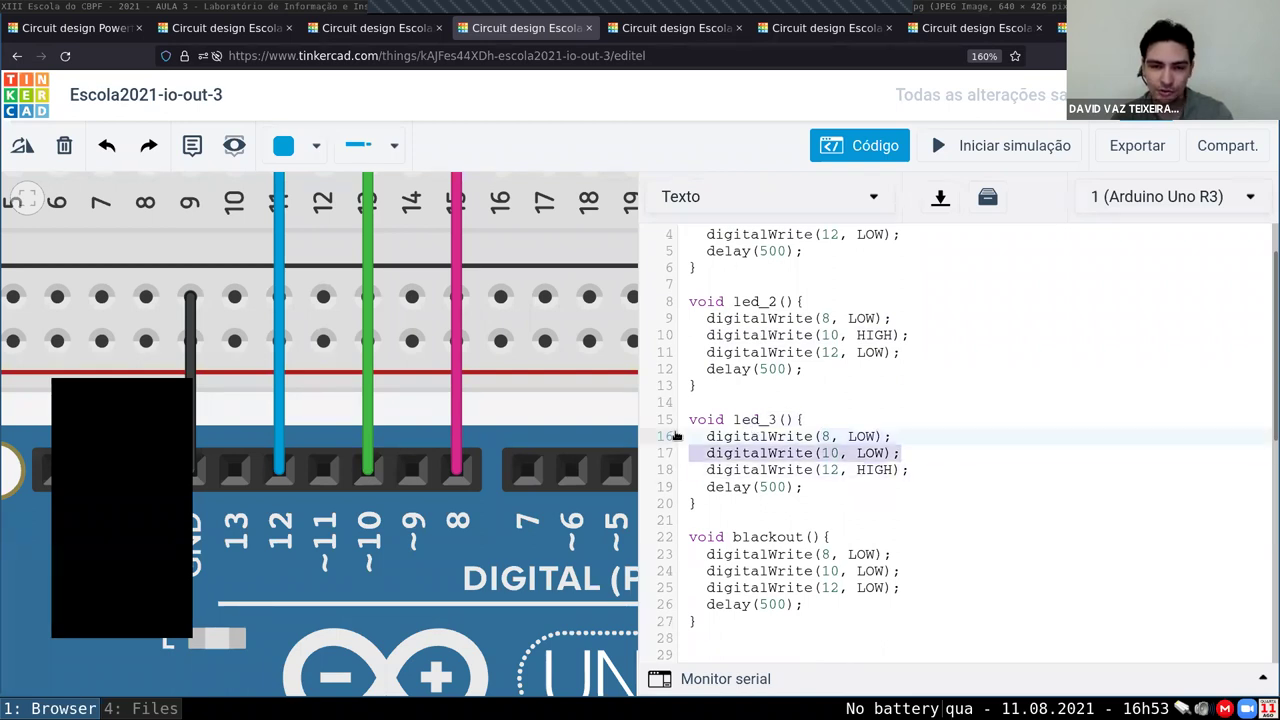
pyautogui.click(804, 452)
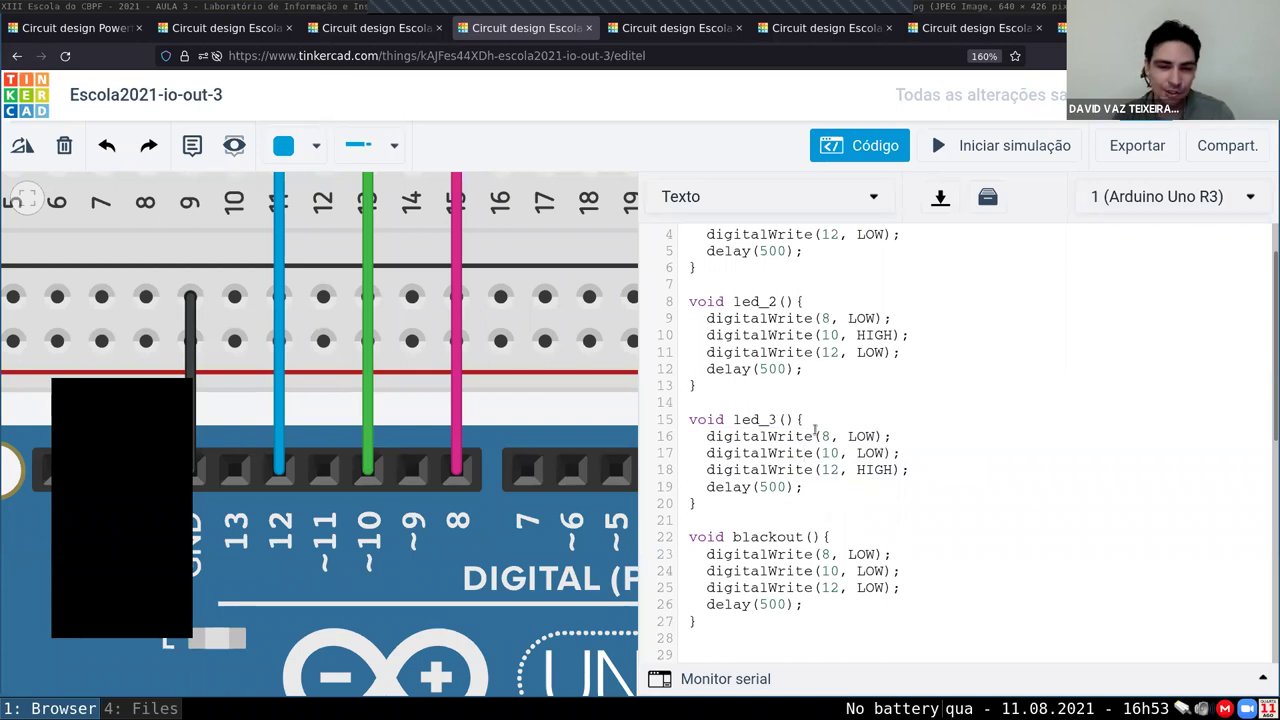
# - Examine the three digitalWrite calls inside the blackout function as one block
pyautogui.scroll(-2, 815, 430)
pyautogui.moveTo(902, 486); pyautogui.dragTo(664, 436)
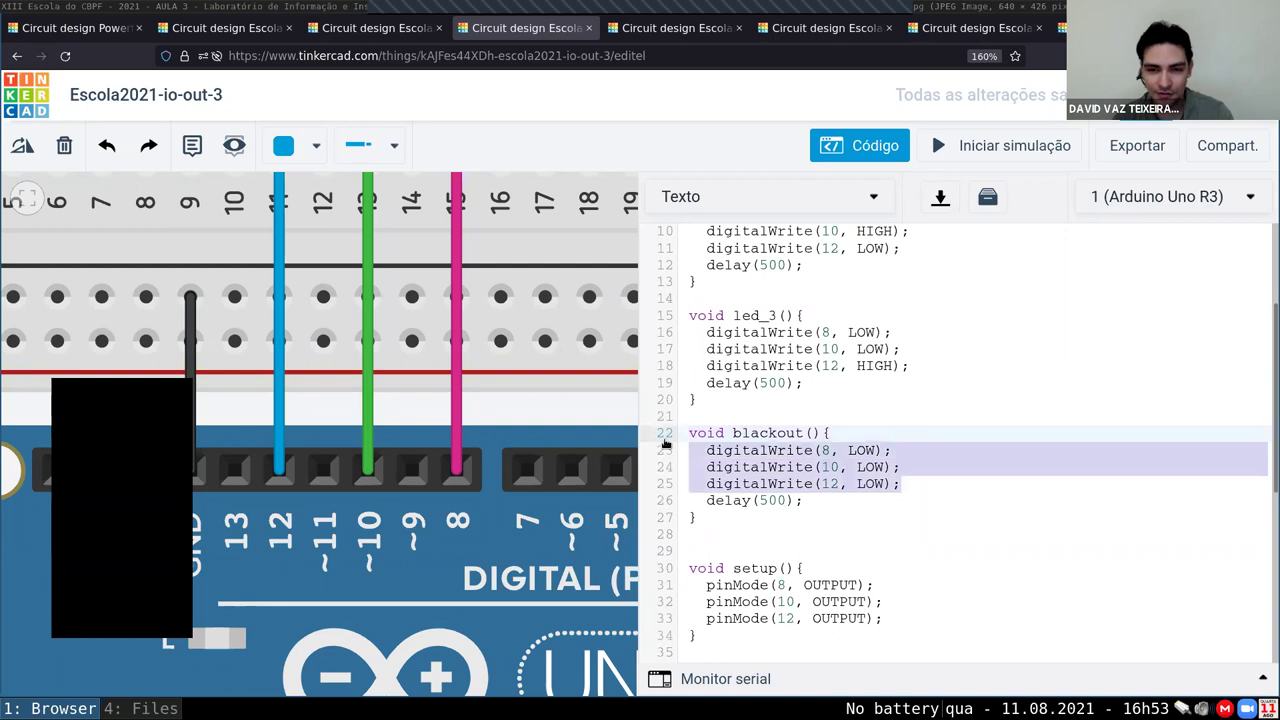
pyautogui.click(892, 457)
# - Compare the delay lines that close the led_1, led_2 and led_3 functions
pyautogui.scroll(3, 880, 460)
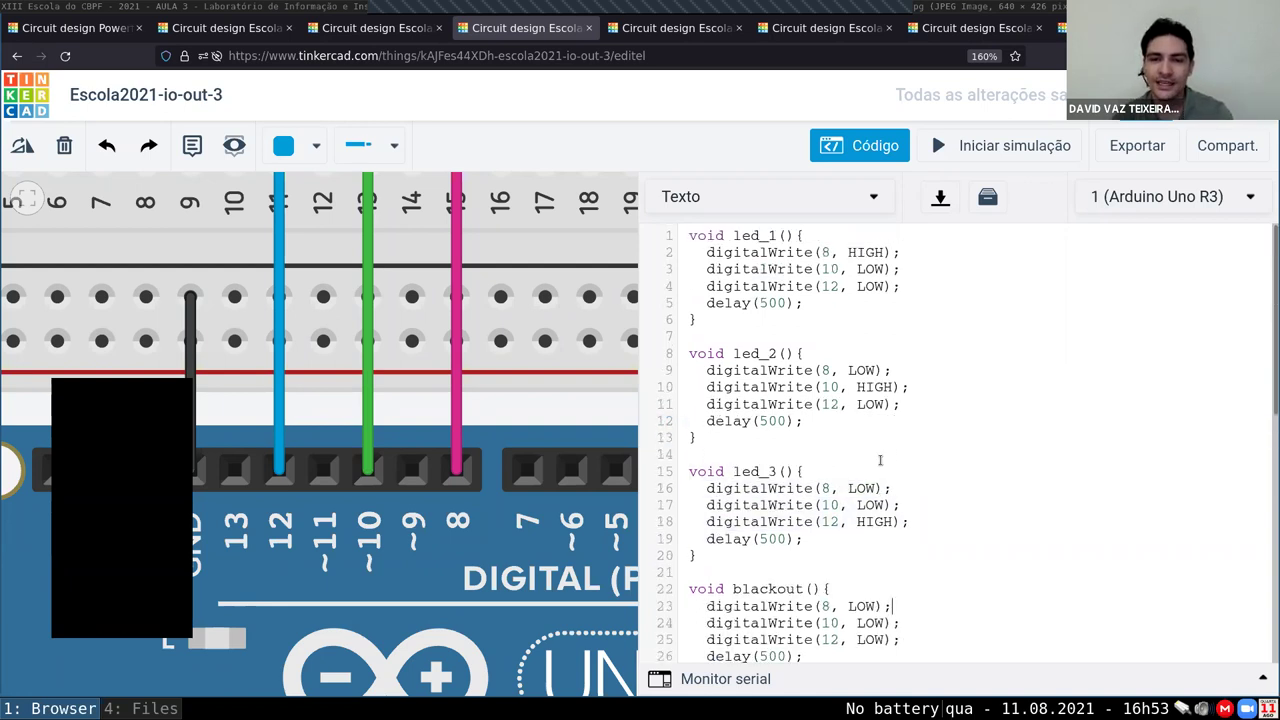
pyautogui.tripleClick(735, 303)
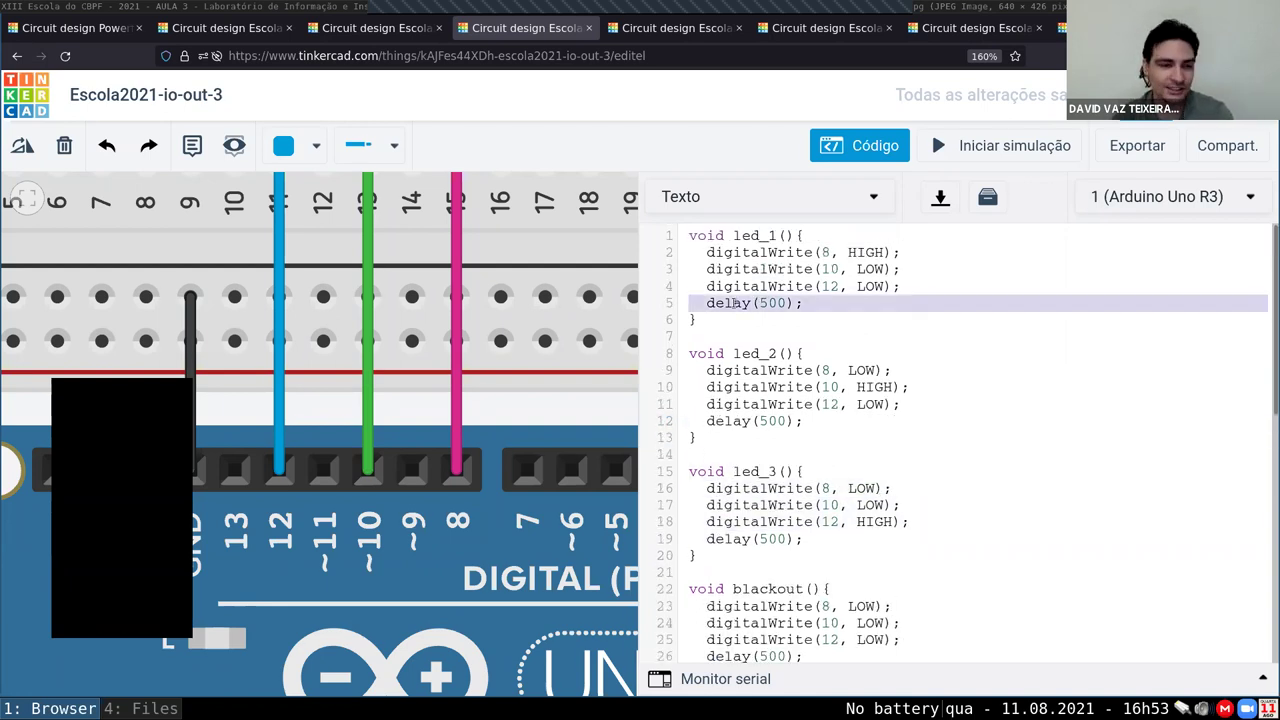
pyautogui.tripleClick(738, 421)
pyautogui.doubleClick(736, 538)
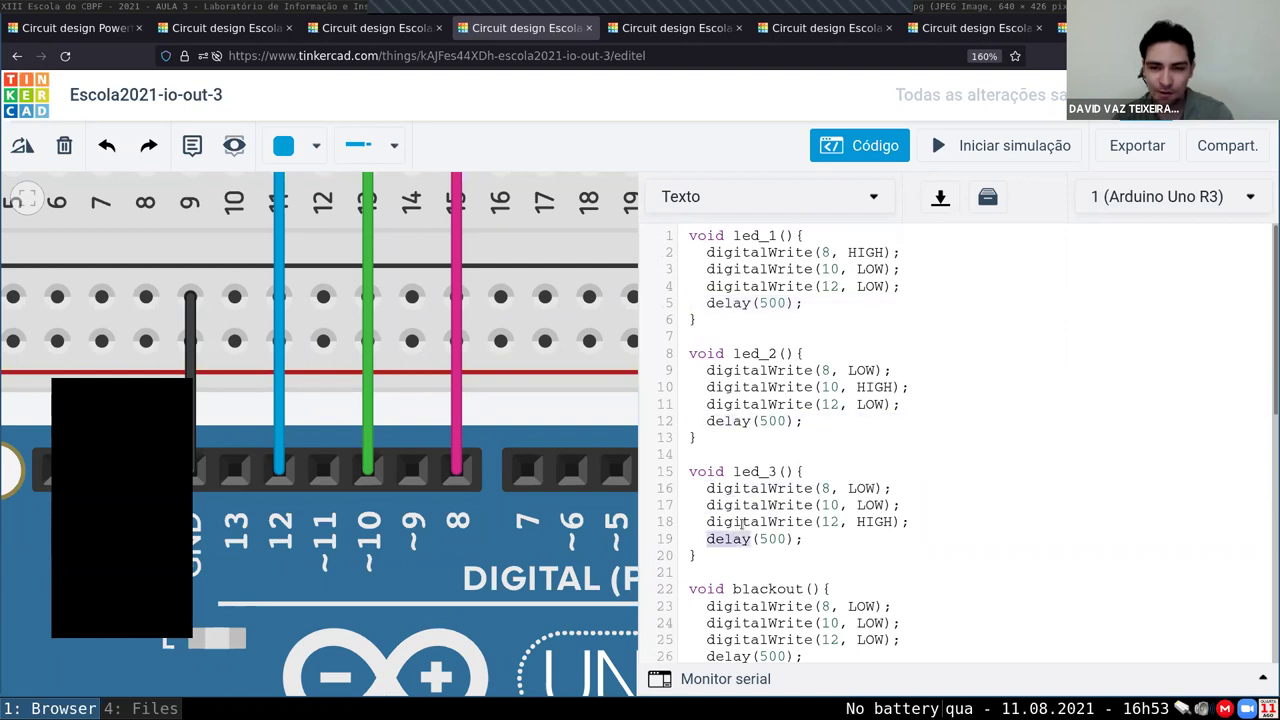